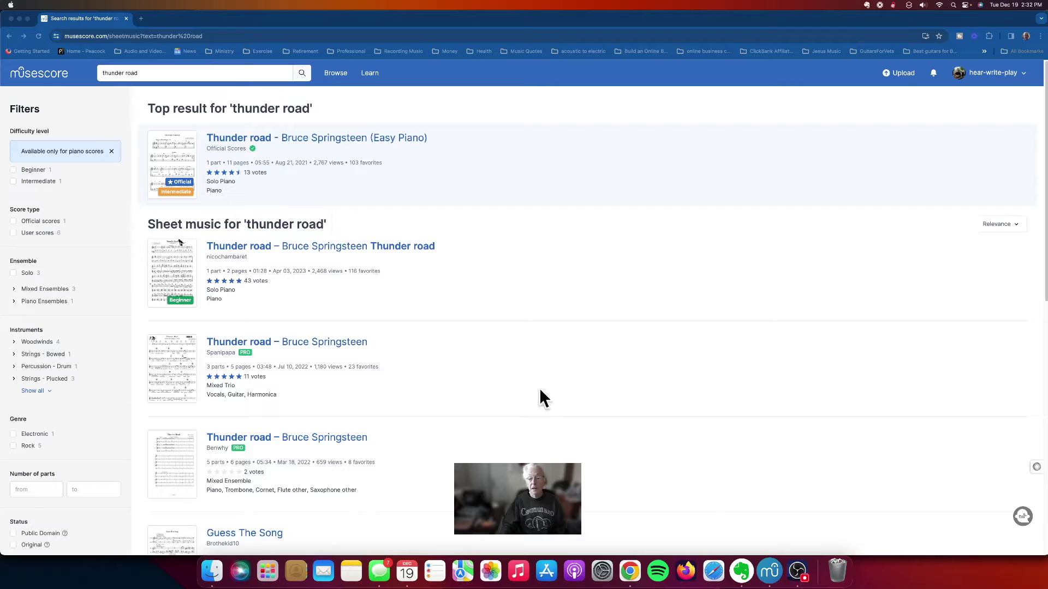
Check the 'thunder road' search results, then bring the Thunder Road score forward in MuseScore.
left_click(629, 572)
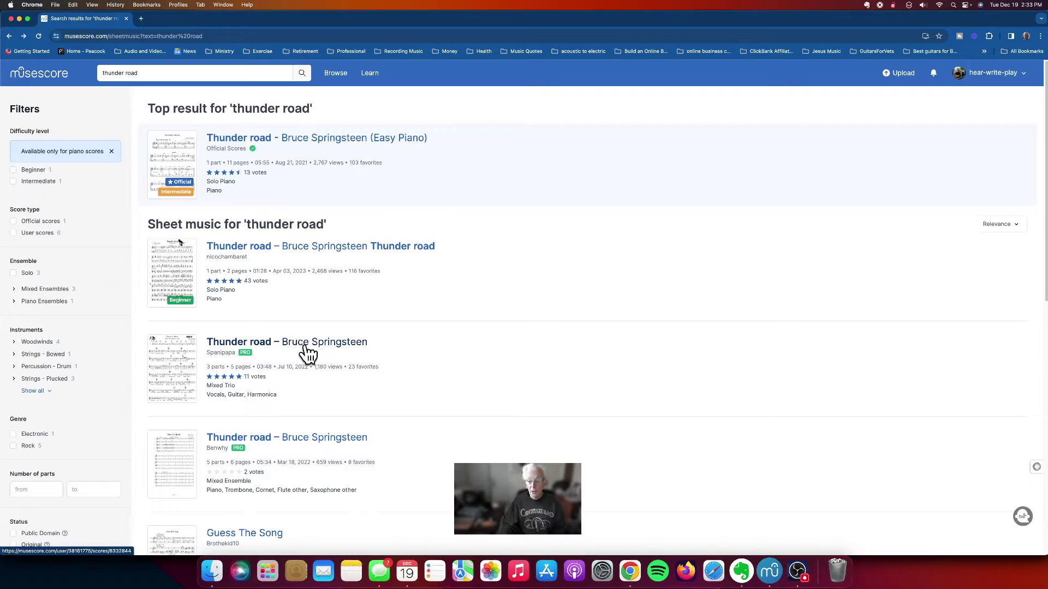
left_click(772, 573)
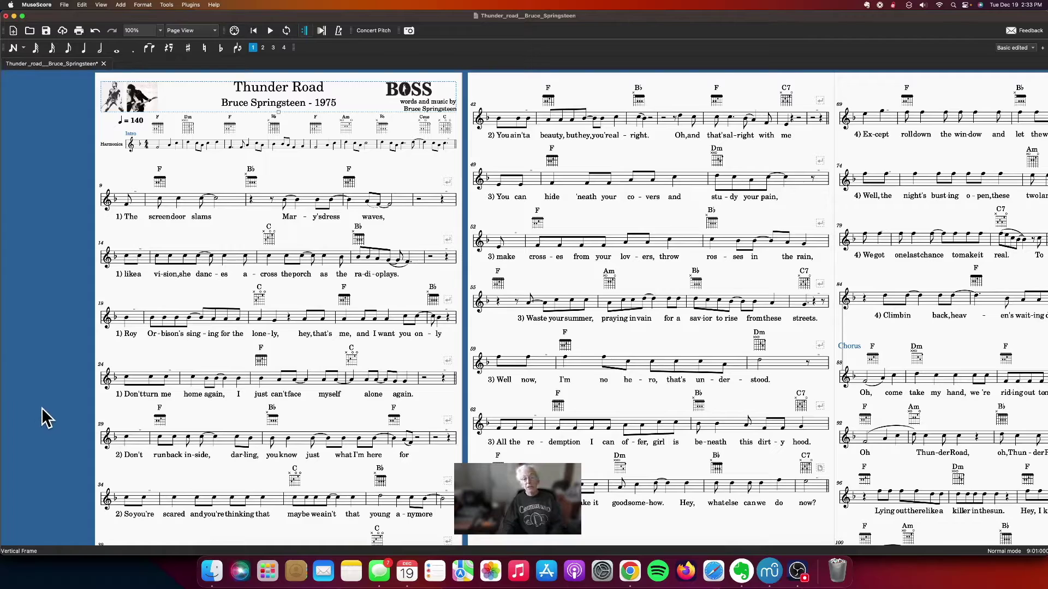
left_click(798, 576)
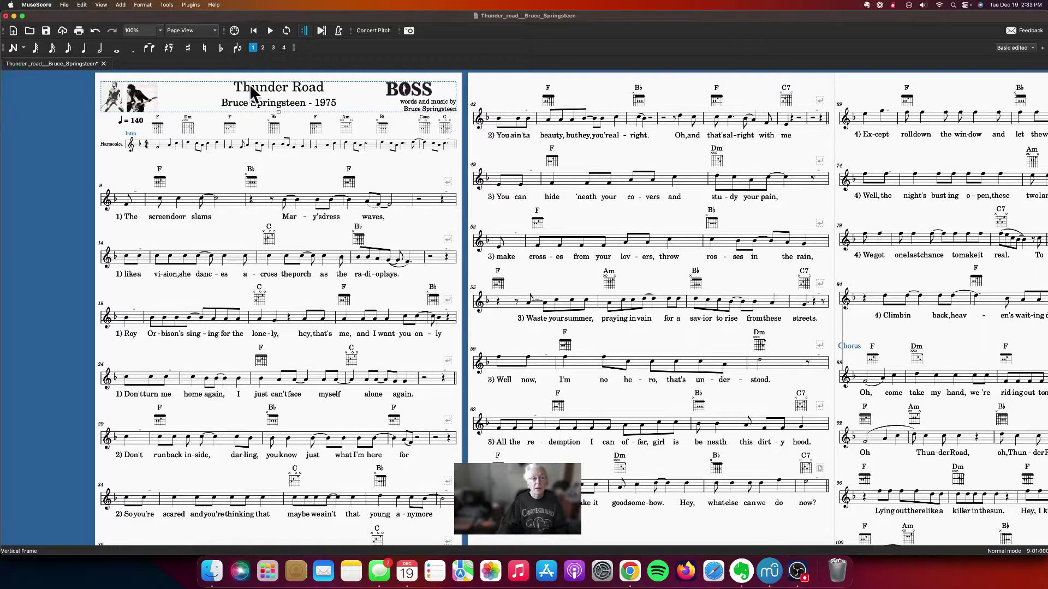
left_click(271, 30)
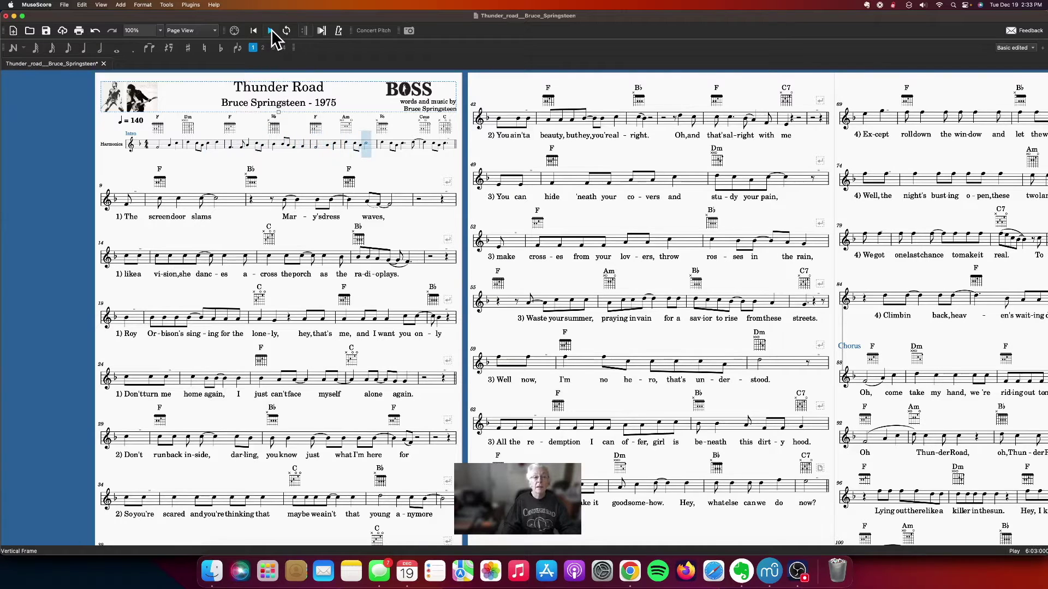
left_click(271, 31)
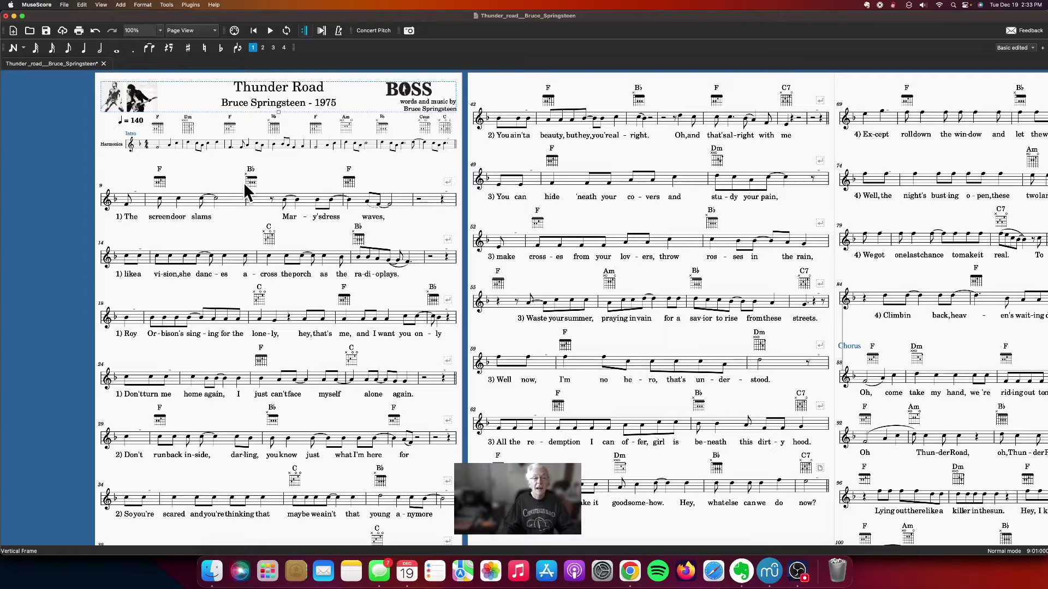
left_click(429, 146)
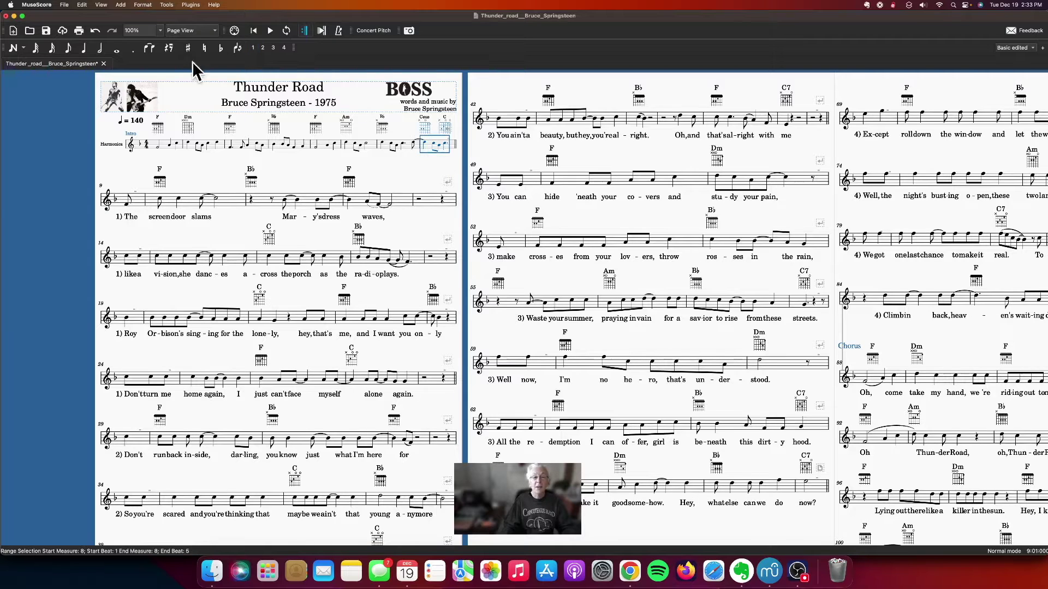
left_click(270, 30)
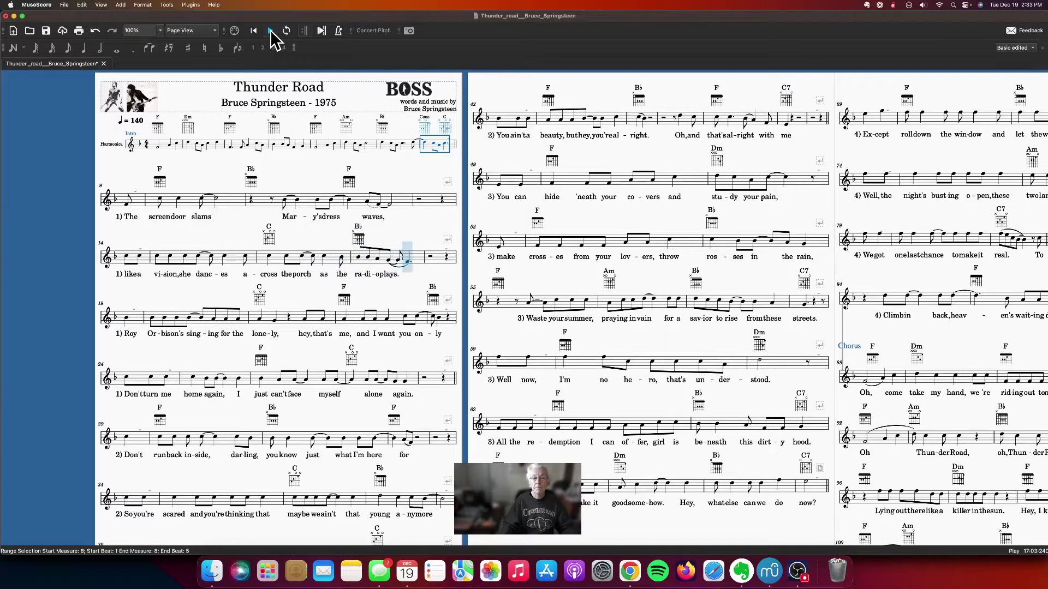
left_click(270, 31)
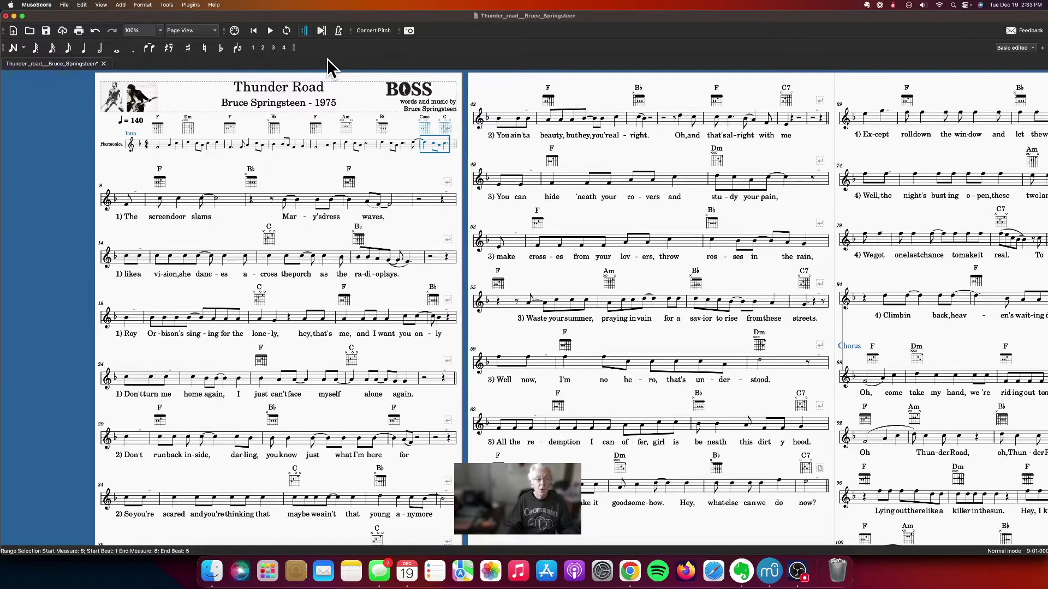
Show the Mixer beside the score, with the first part on Choir Aahs Expr.
left_click(101, 5)
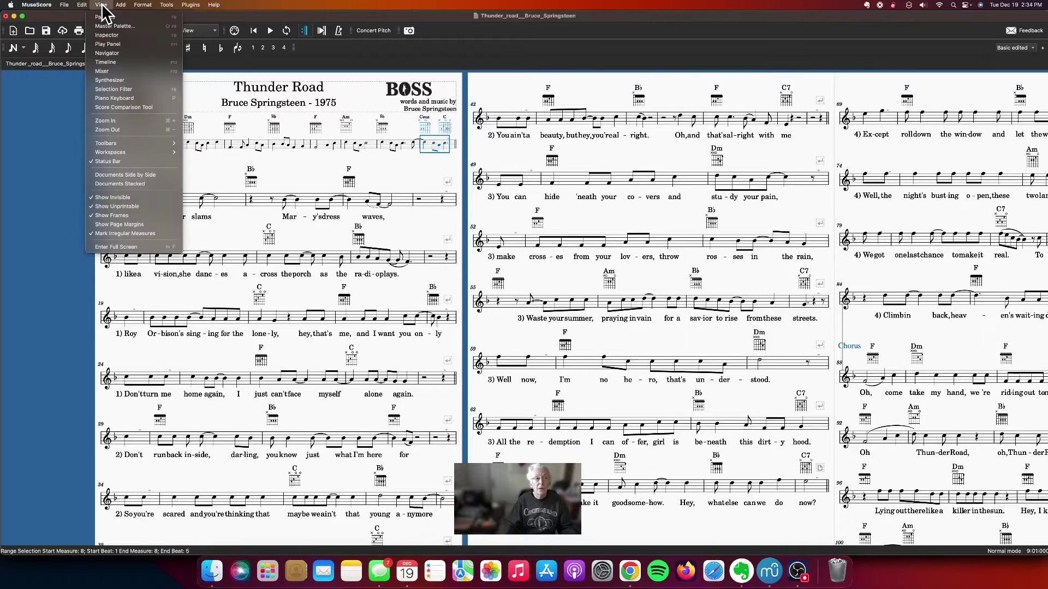
left_click(106, 70)
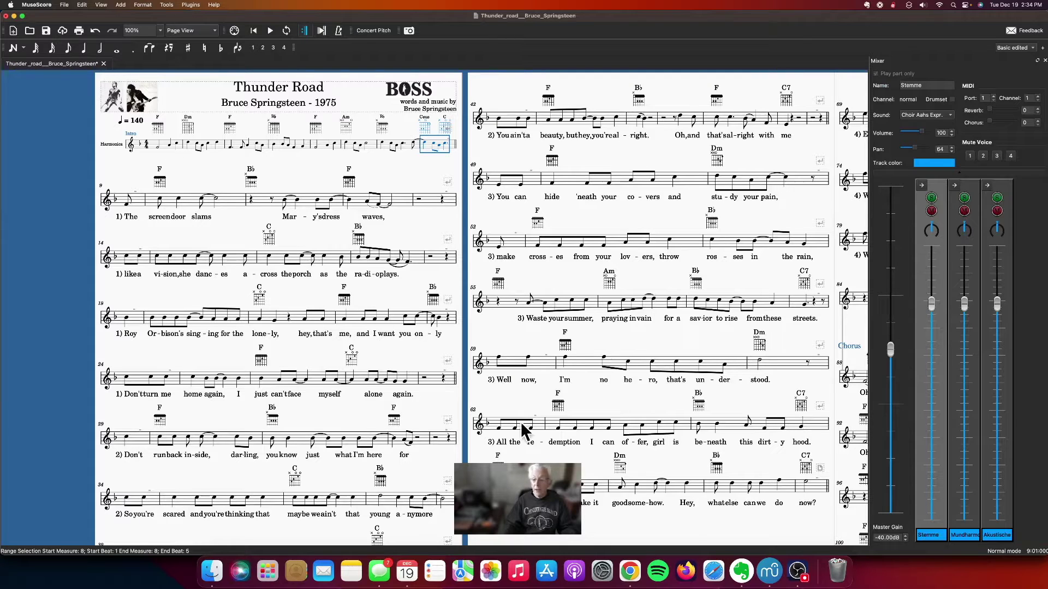
left_click(796, 571)
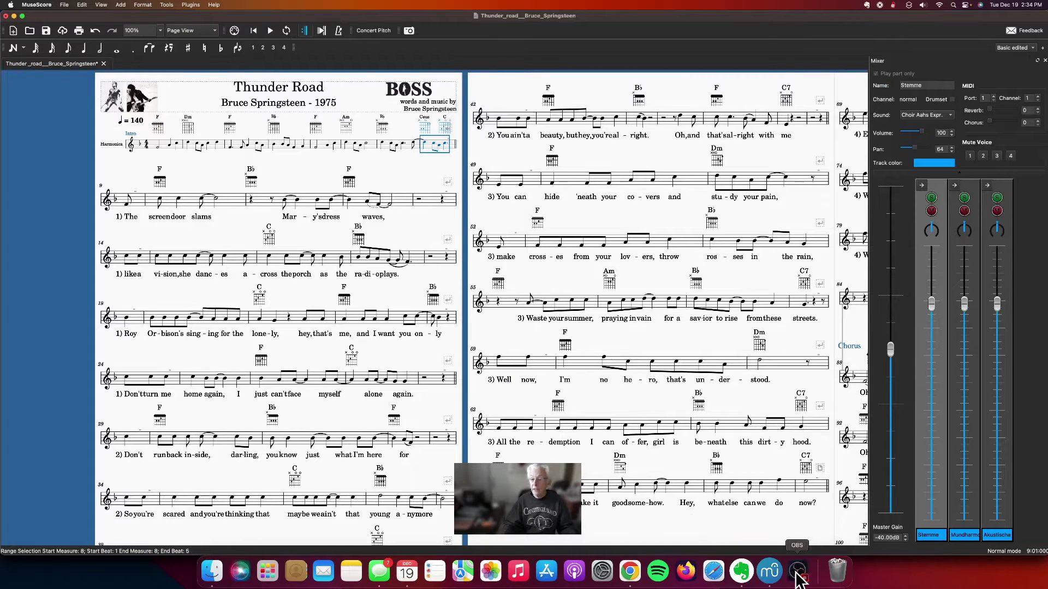
left_click(770, 573)
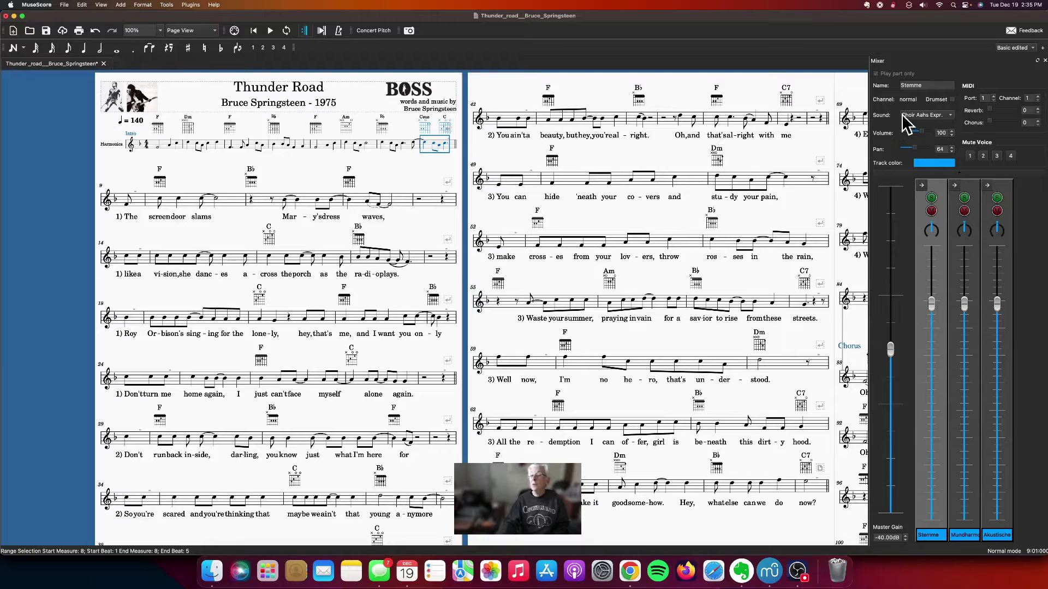
Change the first part's sound from Choir Aahs Expr. to Grand Piano.
left_click(950, 115)
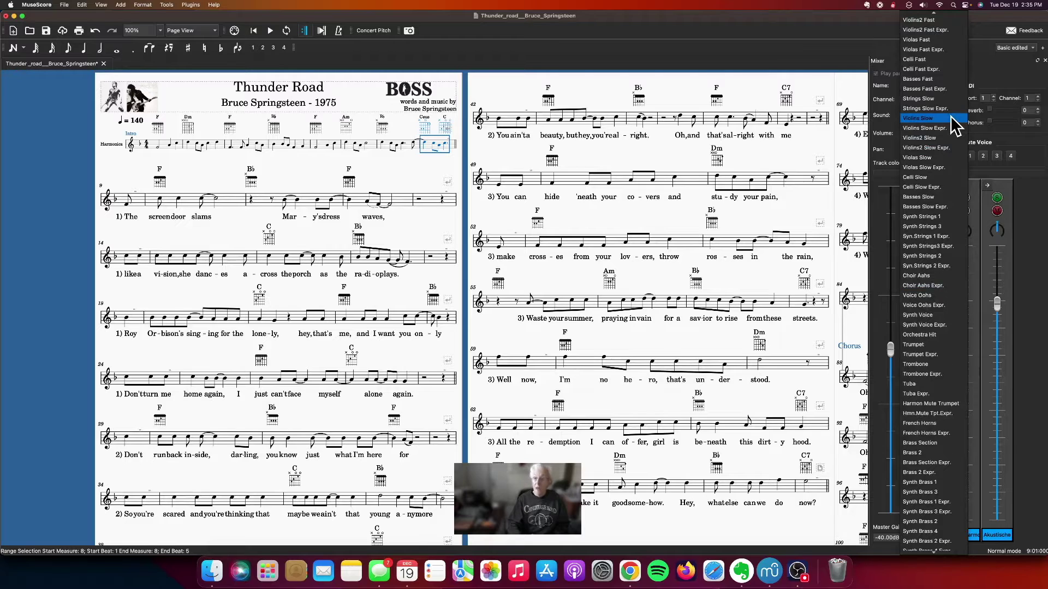
key("Page_Up")
key("Page_Up")
key("Page_Up")
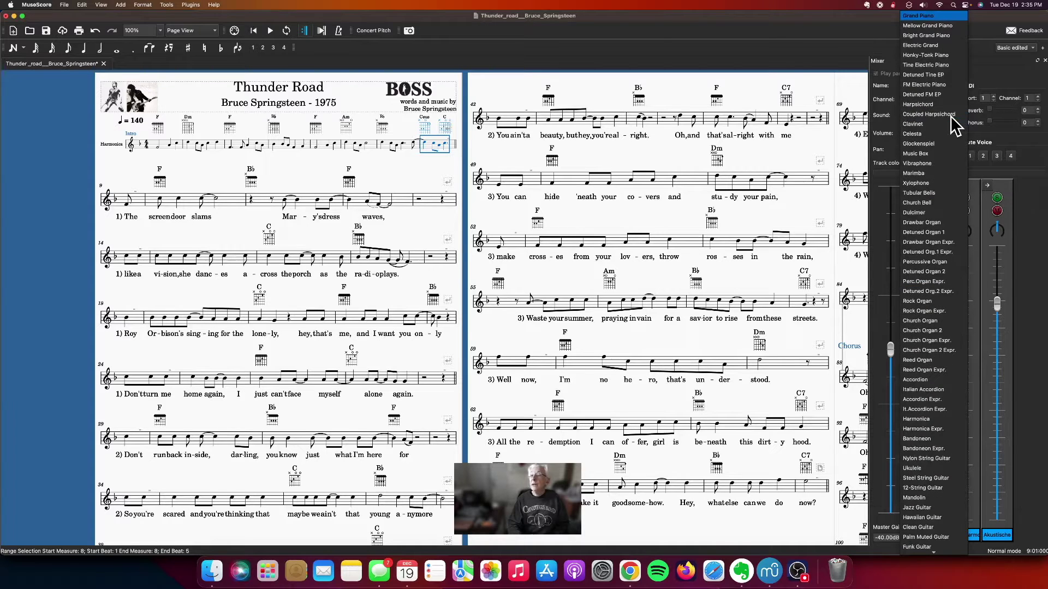
left_click(923, 16)
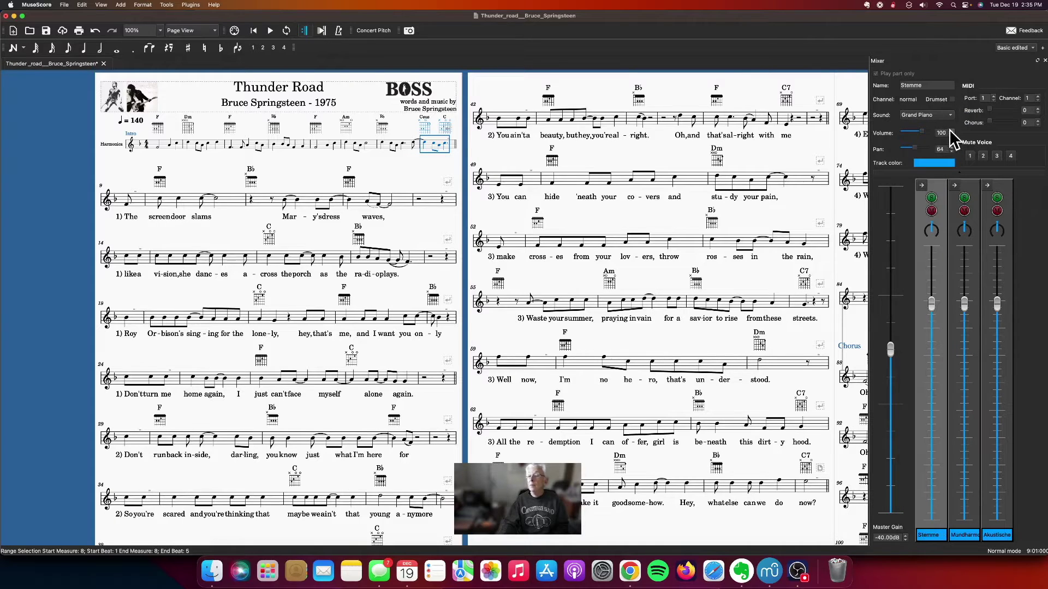
Rename the first part from Stemme to Melody, then select measure 8.
left_click(937, 85)
key("BackSpace")
key("BackSpace")
key("BackSpace")
key("BackSpace")
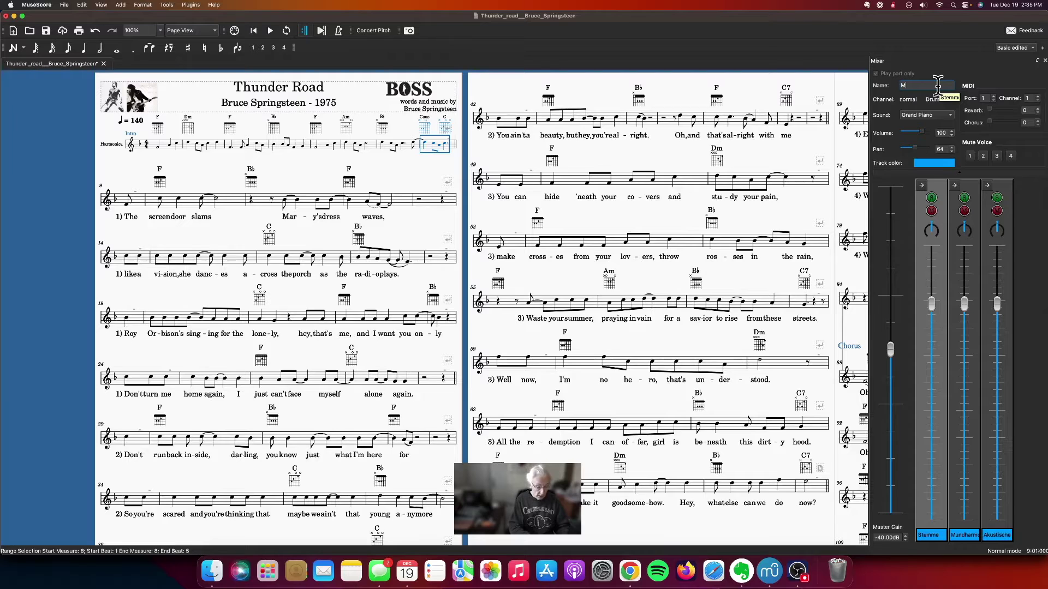
type("Melody")
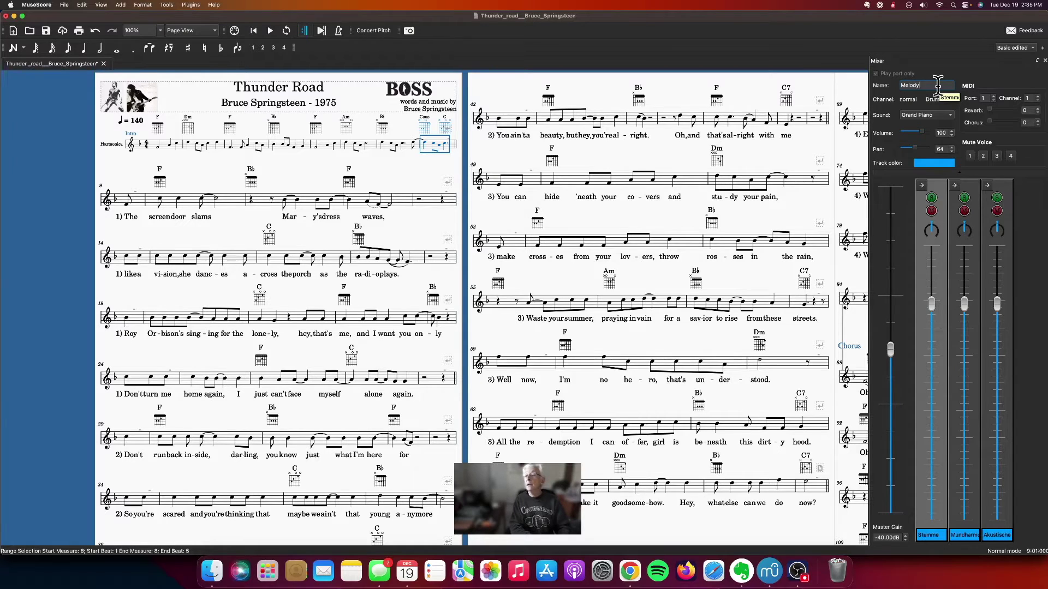
key("Return")
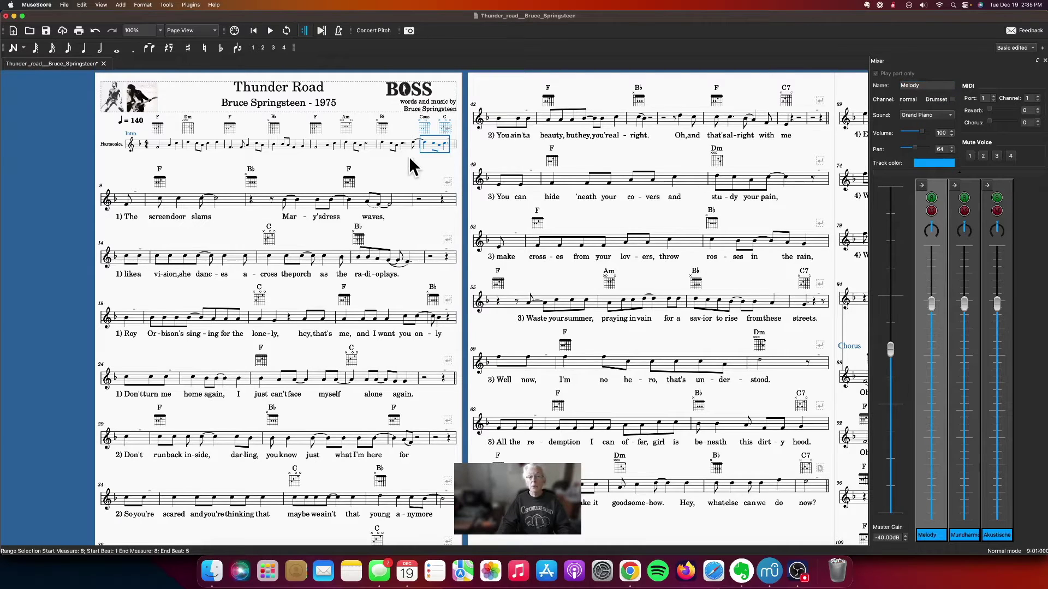
key("Escape")
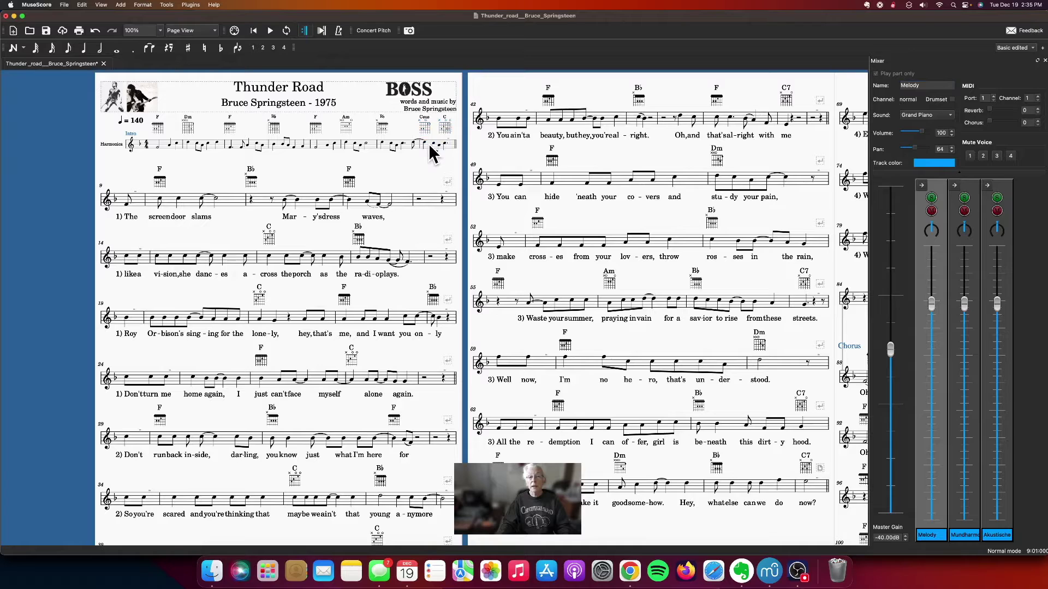
left_click(428, 142)
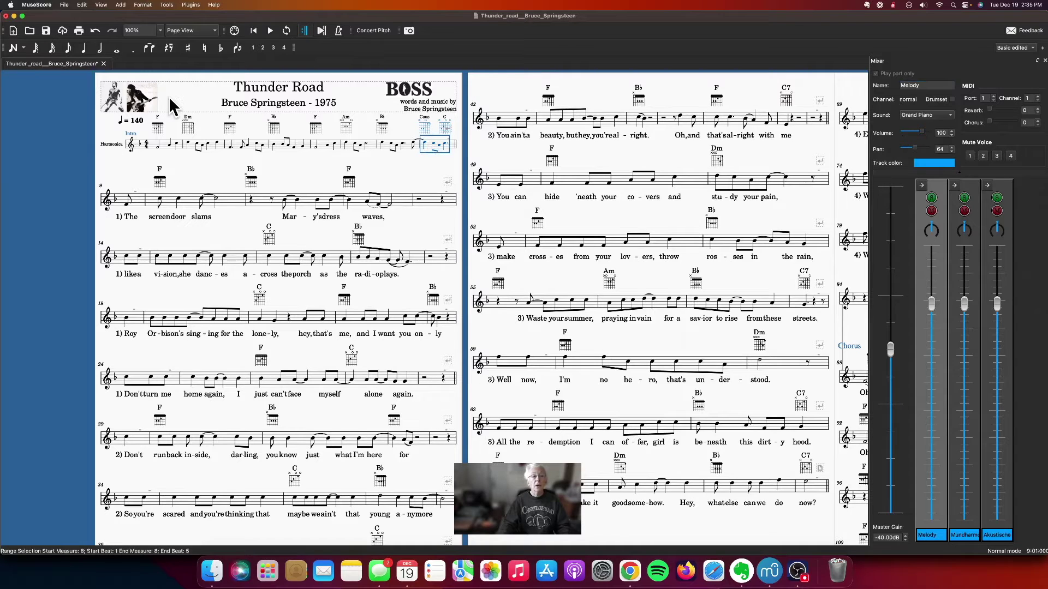
left_click(270, 30)
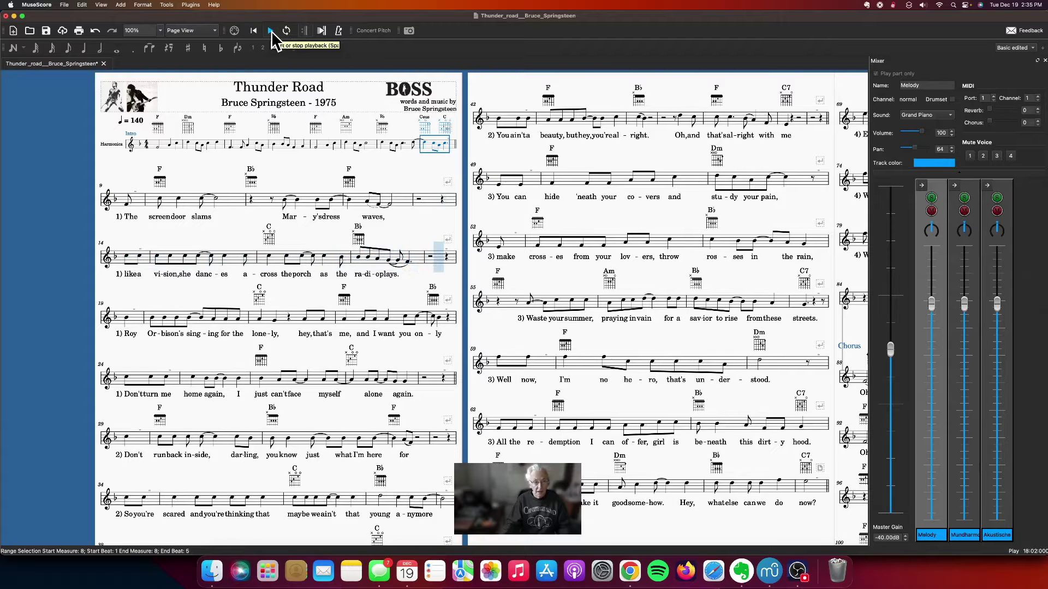
left_click(271, 30)
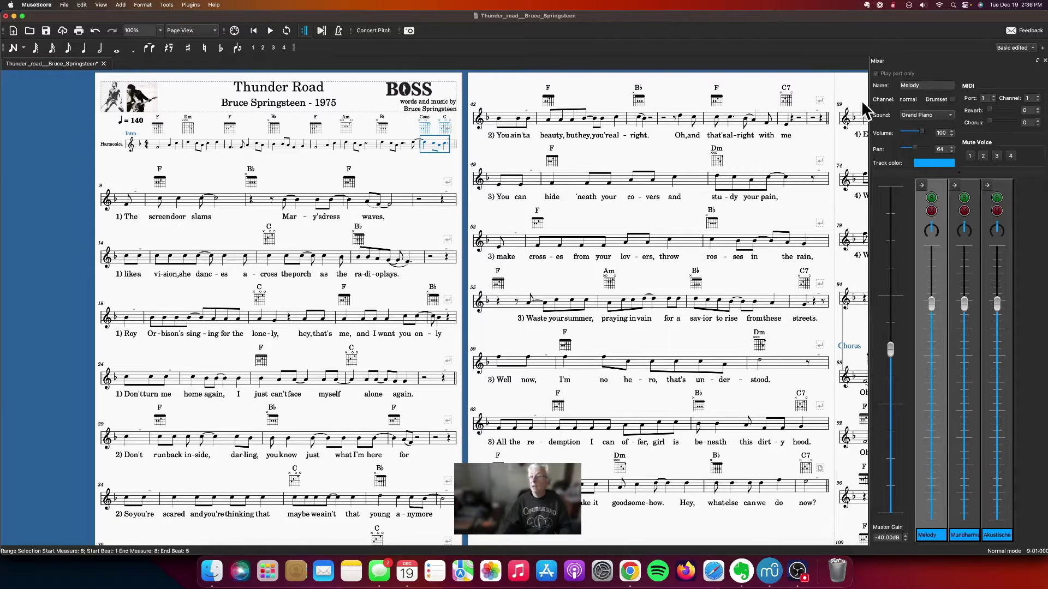
left_click(1045, 61)
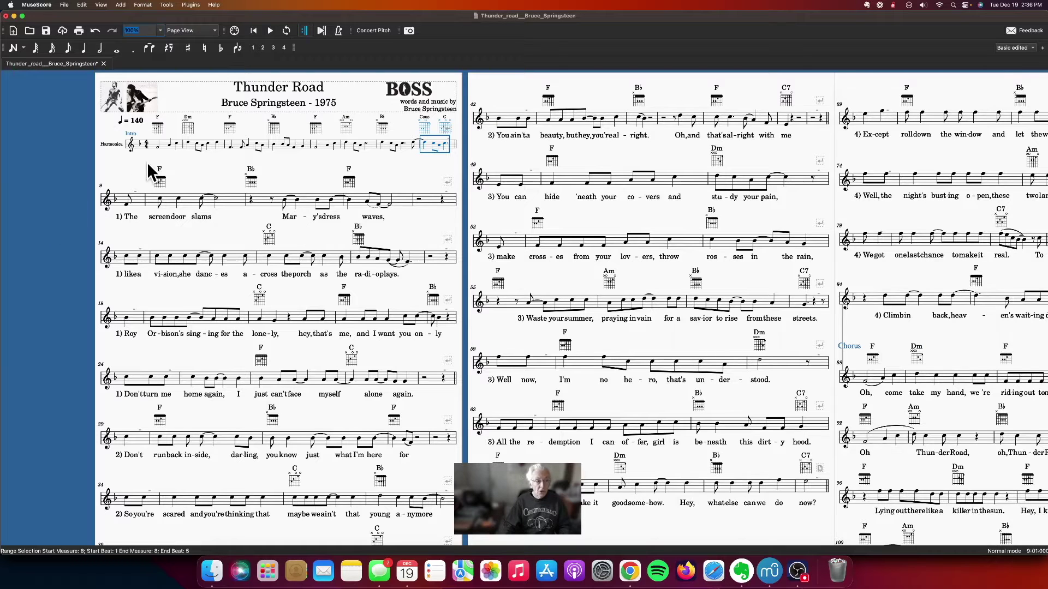
Shift the score pages slightly right and down in the window.
left_click_drag(145, 229, 171, 230)
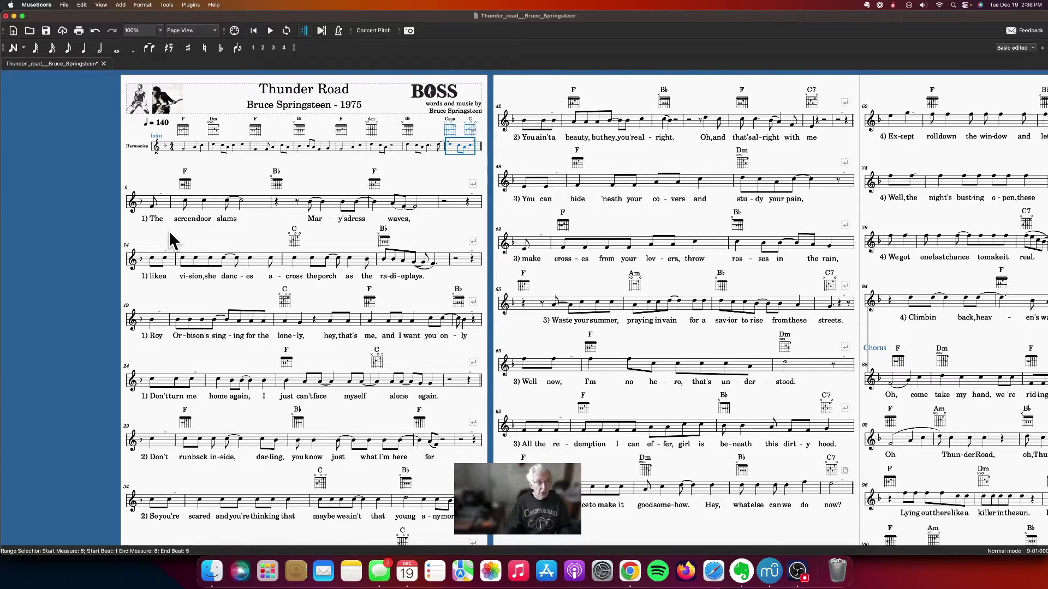
left_click(101, 5)
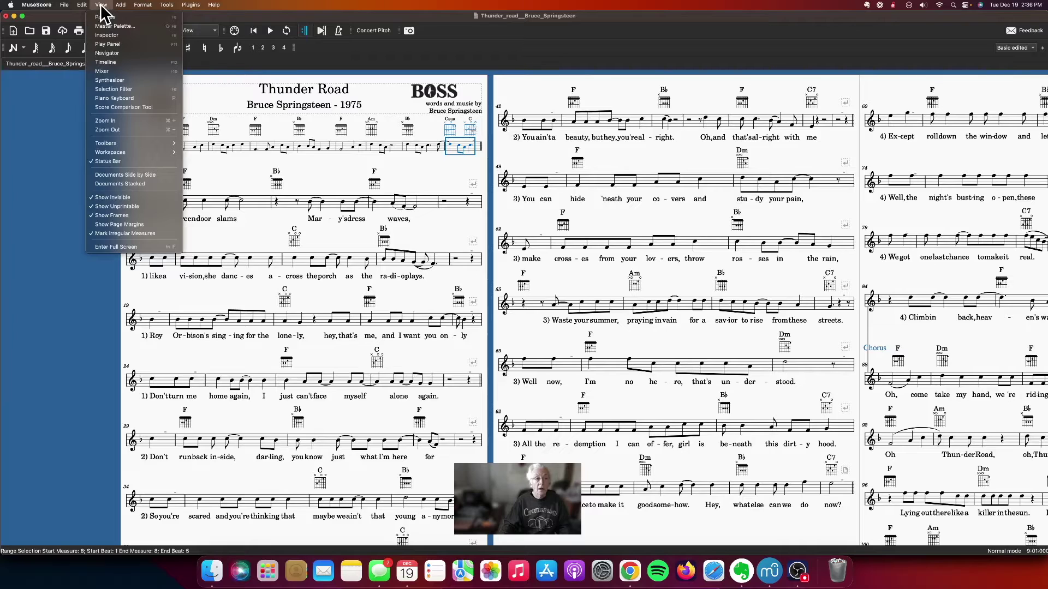
Show the Navigator page overview and jump to the later pages of the song.
left_click(107, 53)
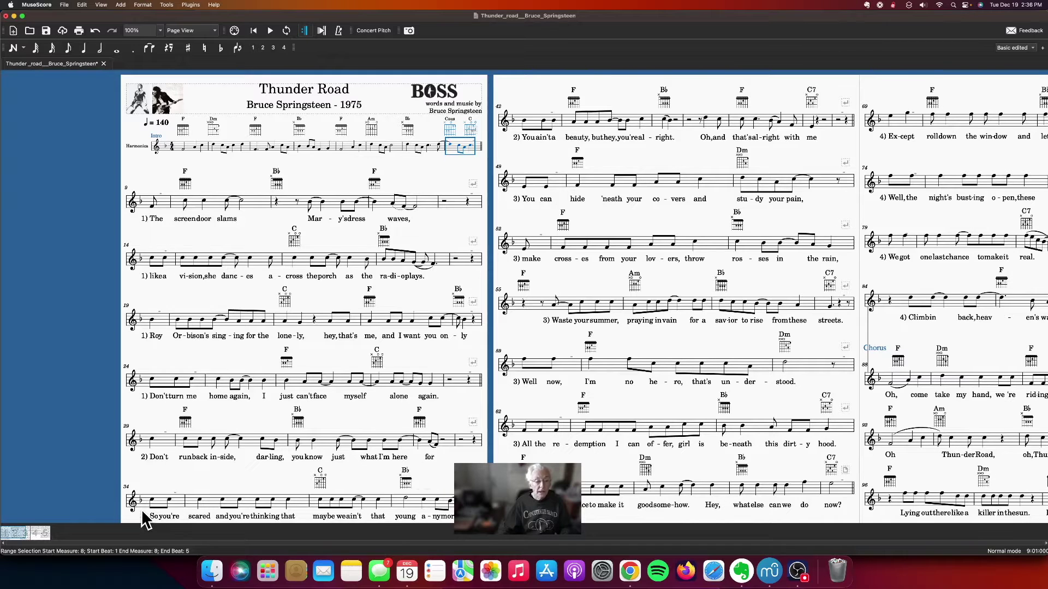
left_click(35, 532)
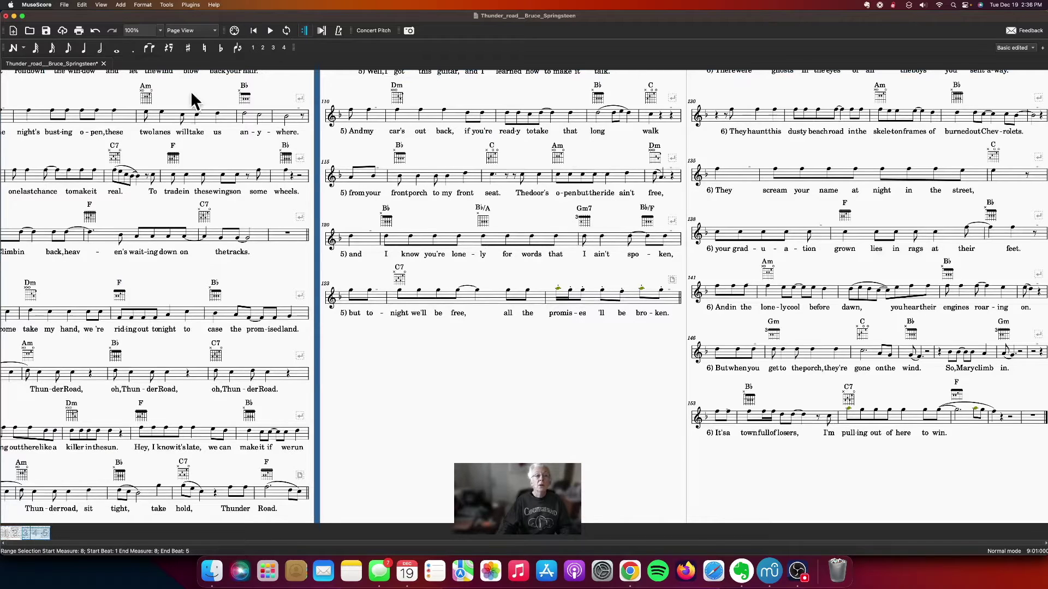
Try the single-page layout, then return to side-by-side pages.
left_click(215, 31)
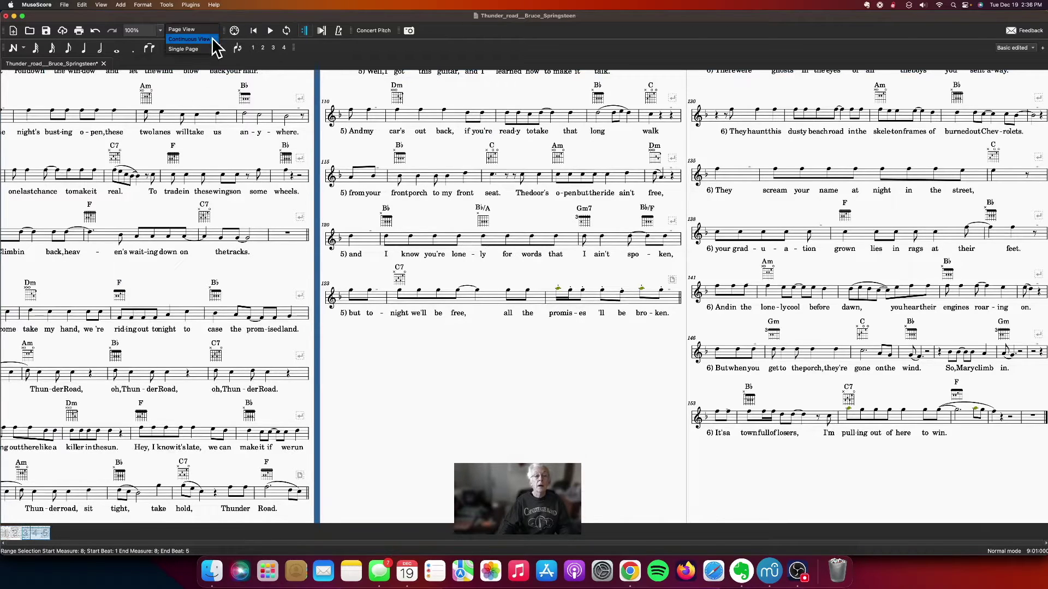
left_click(210, 48)
left_click(215, 30)
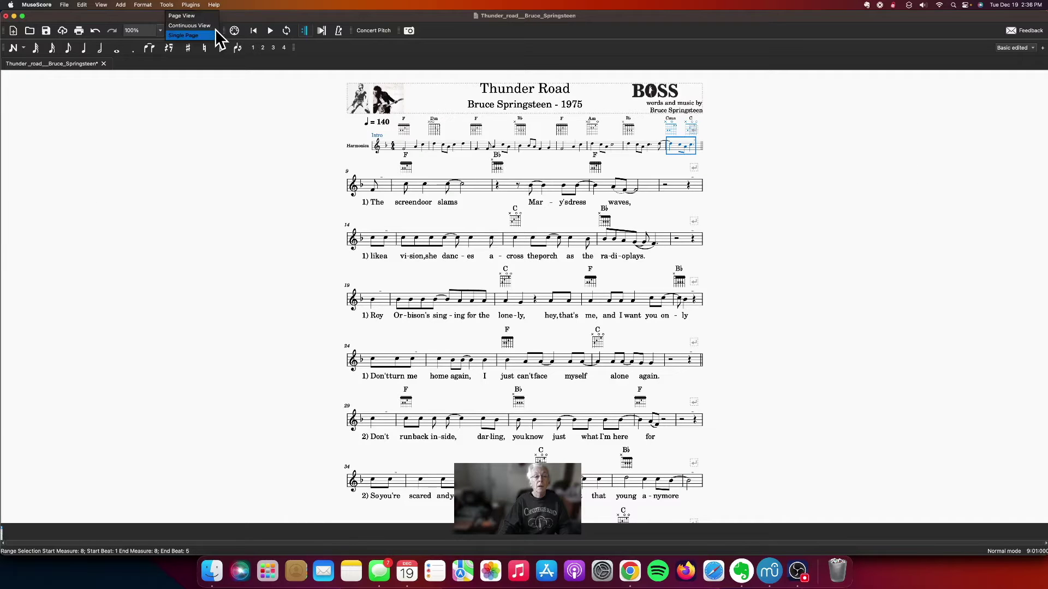
left_click(195, 17)
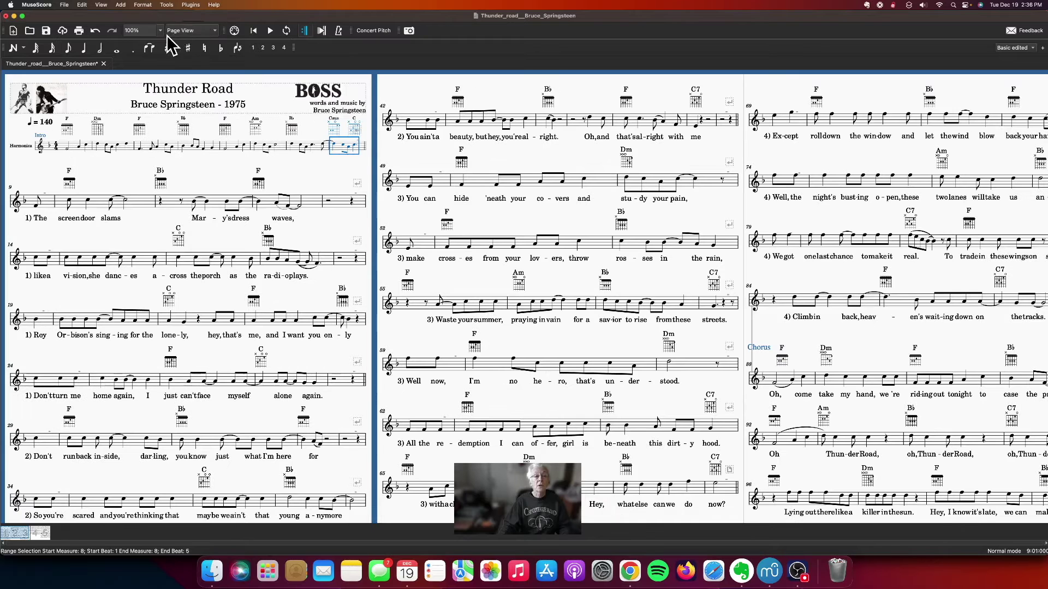
Zoom to fit whole pages and bring measures 69–153 into view.
left_click(160, 31)
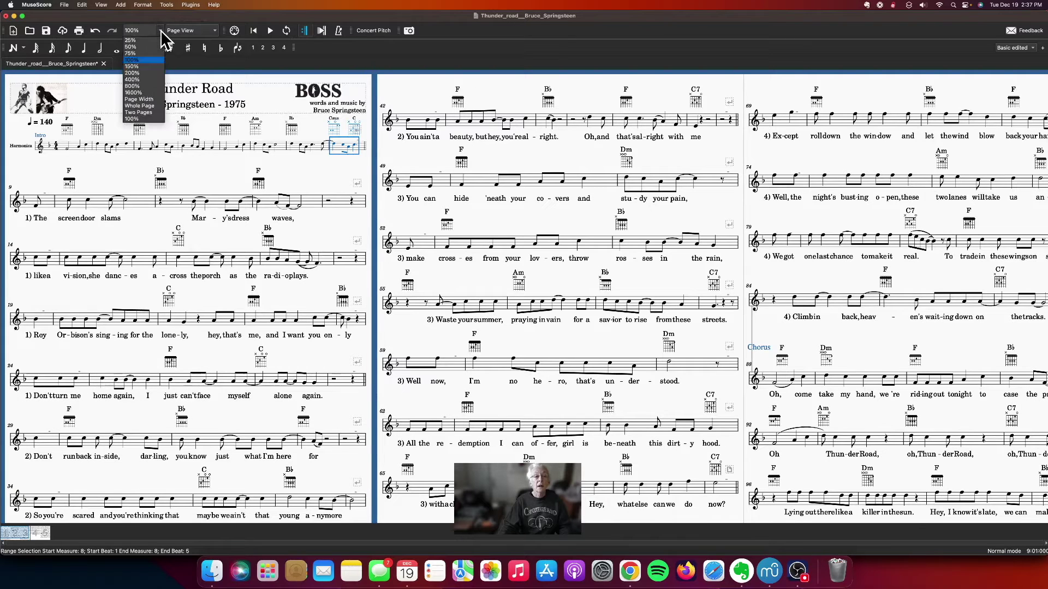
left_click(152, 106)
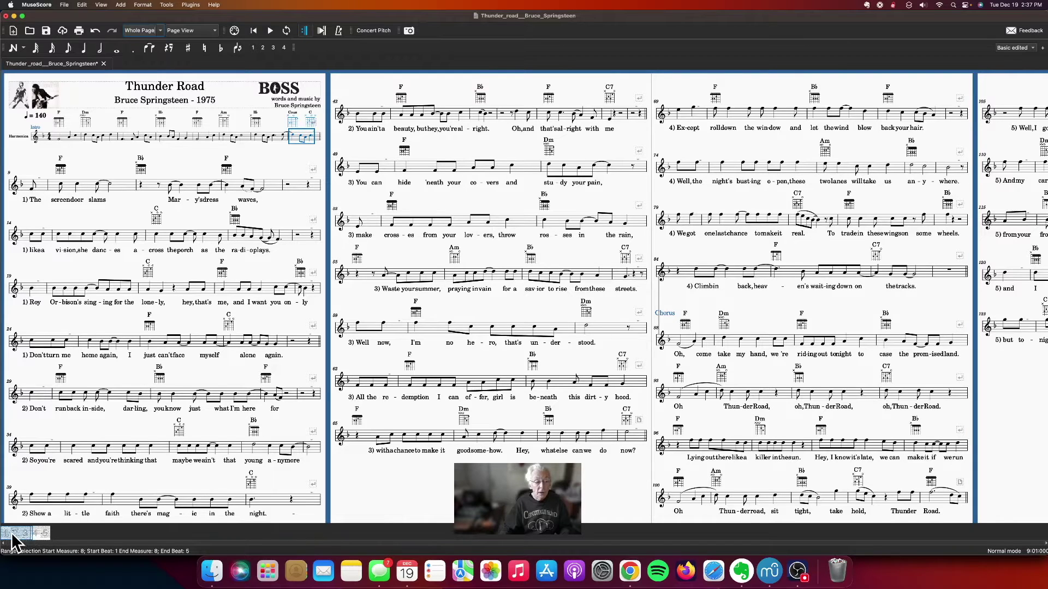
left_click(36, 542)
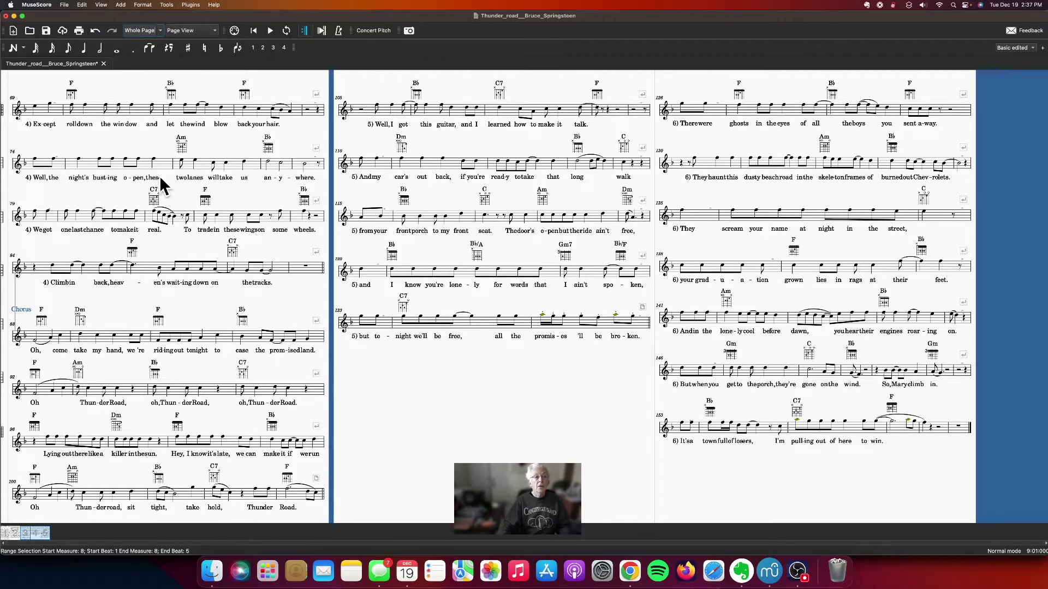
Show the Palettes panel and return the score view to page 1 with the title.
left_click(101, 5)
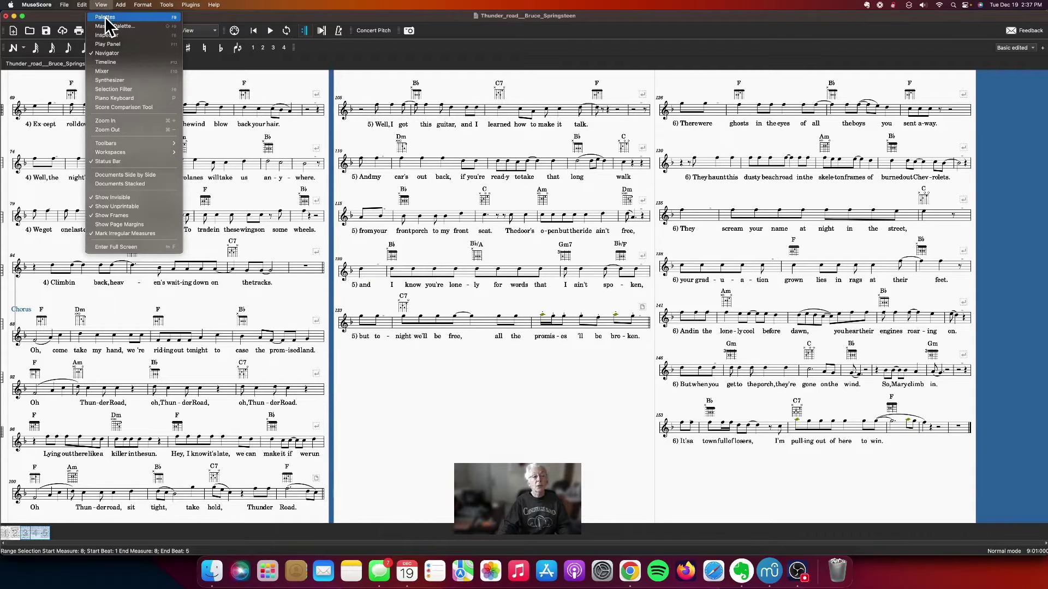
left_click(106, 18)
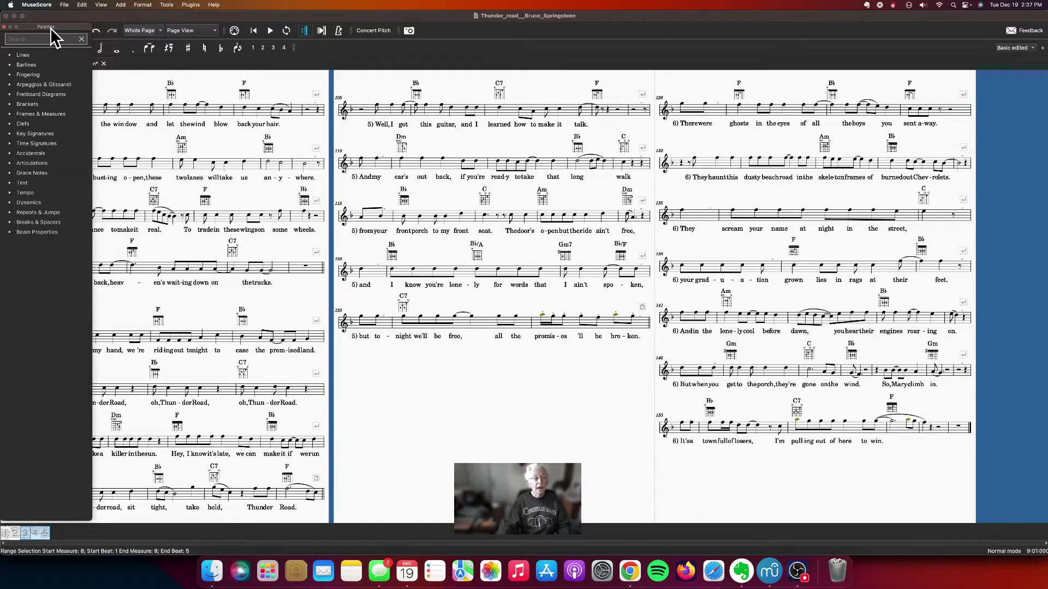
left_click(122, 89)
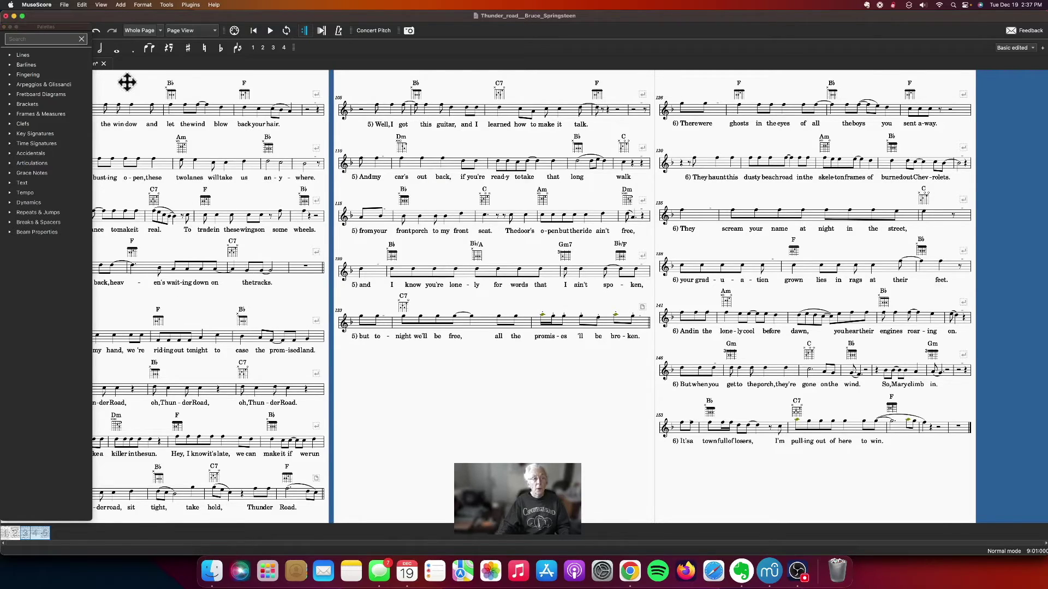
left_click_drag(126, 82, 311, 88)
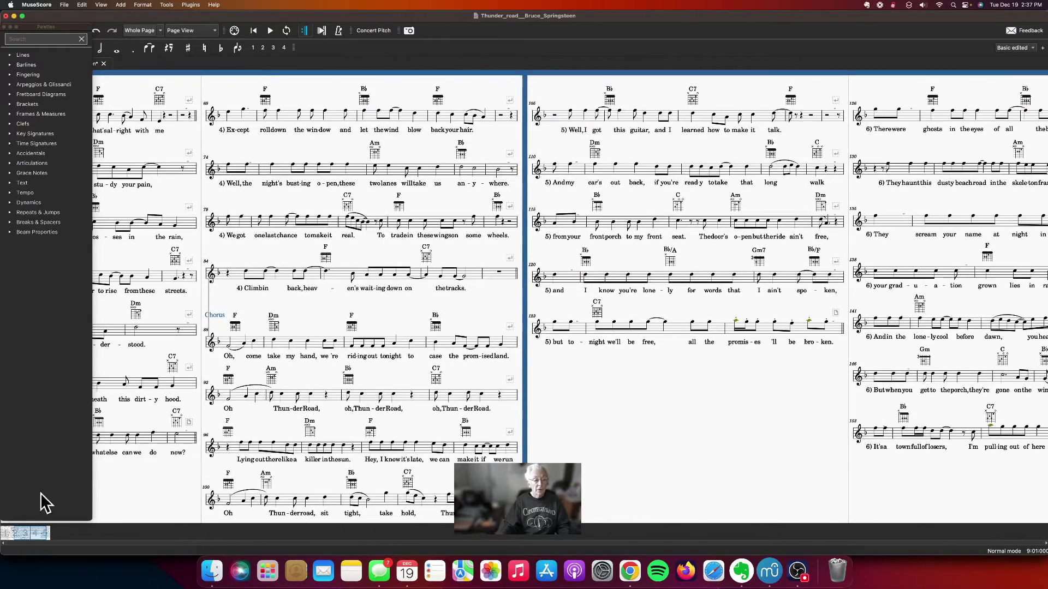
left_click(6, 532)
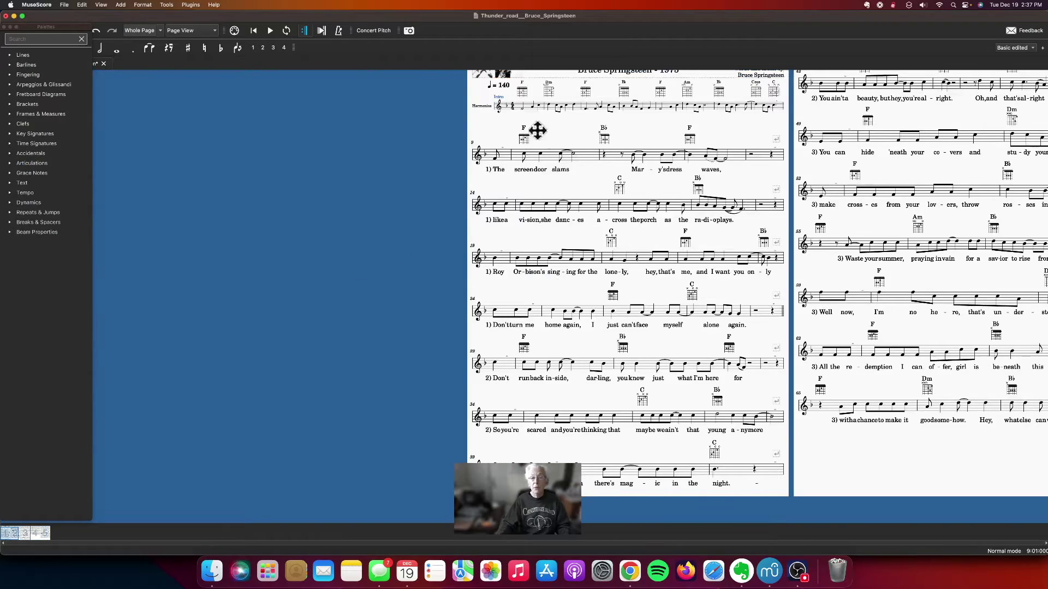
left_click_drag(425, 147, 189, 161)
scroll(190, 161, "down", 2)
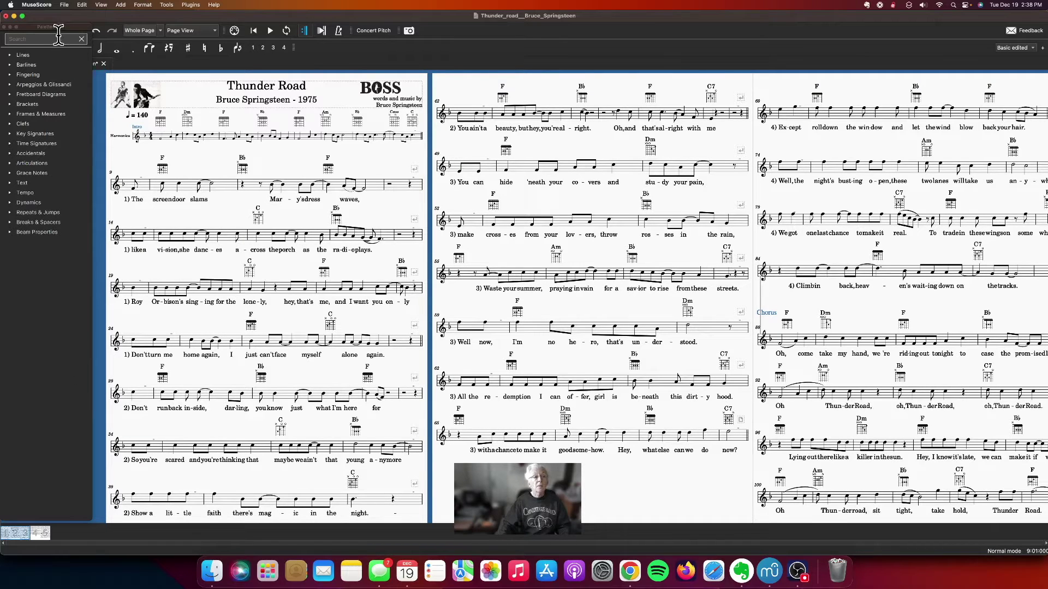
Move the floating Palettes panel down and back up to its place.
left_click_drag(61, 28, 57, 75)
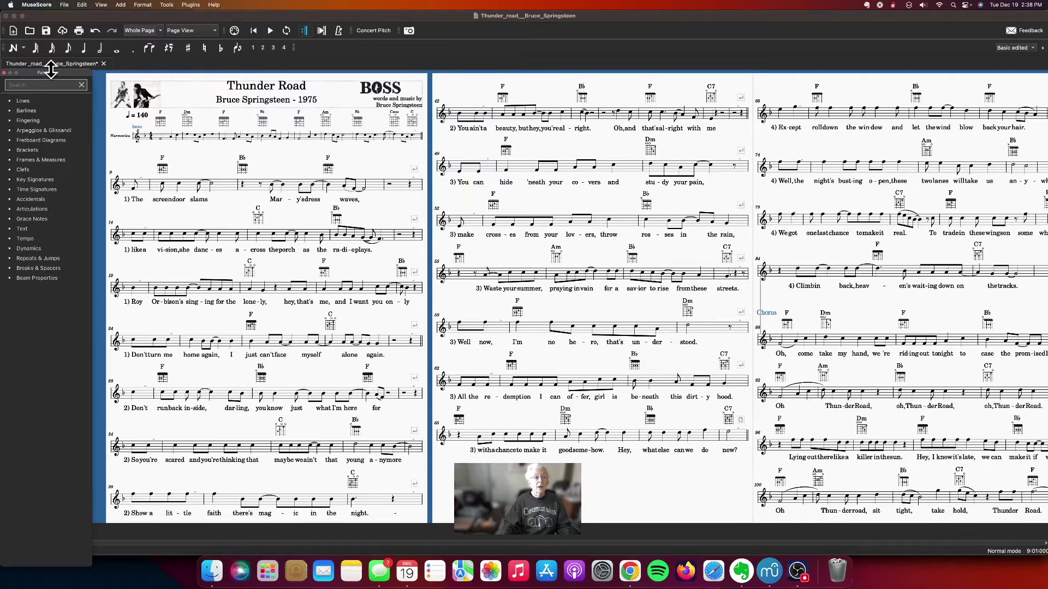
left_click_drag(55, 73, 64, 27)
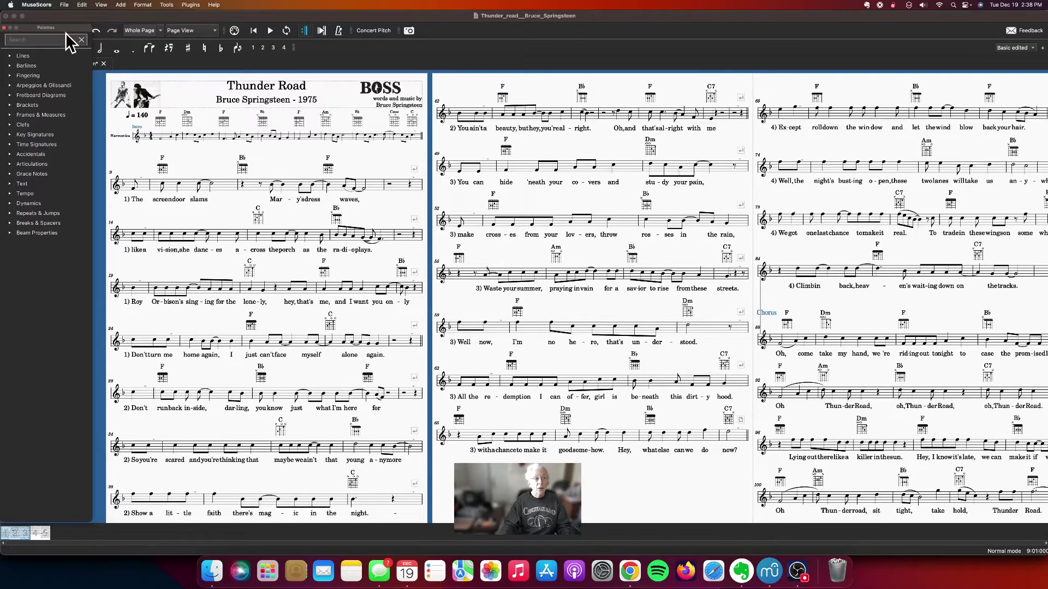
left_click(101, 6)
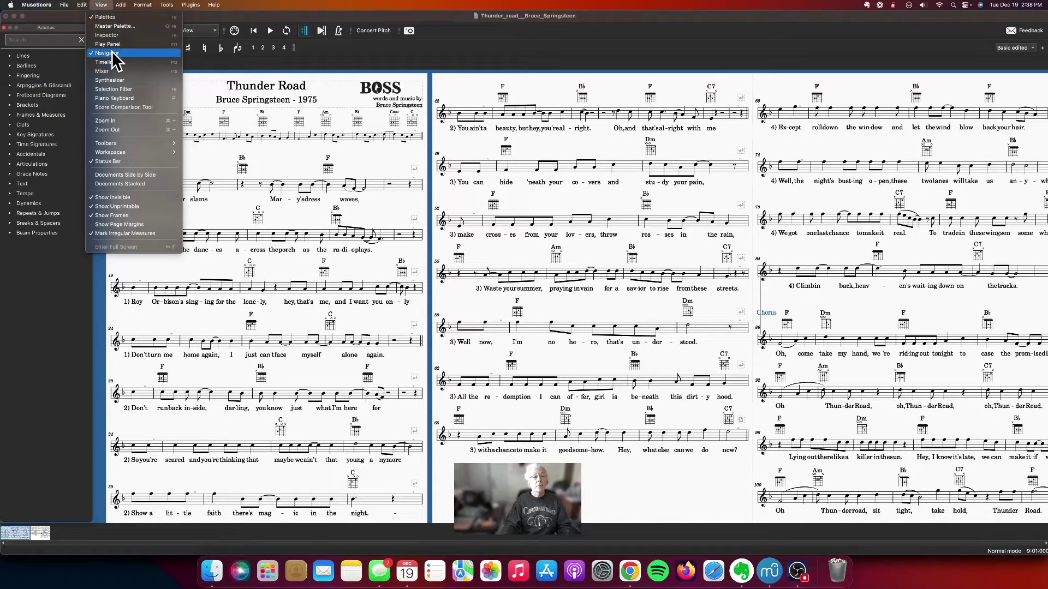
left_click(104, 18)
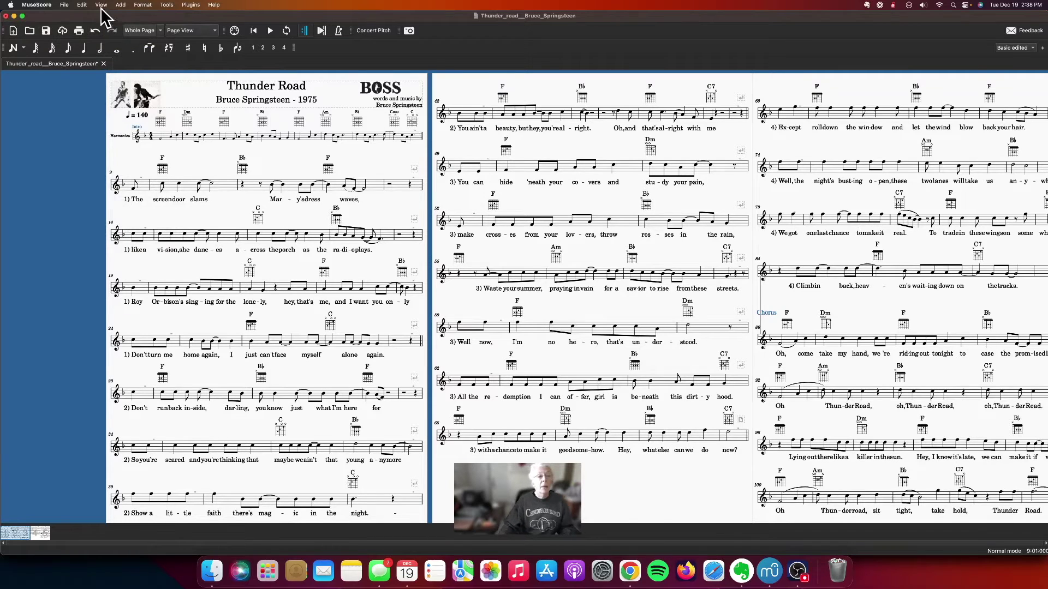
left_click(101, 5)
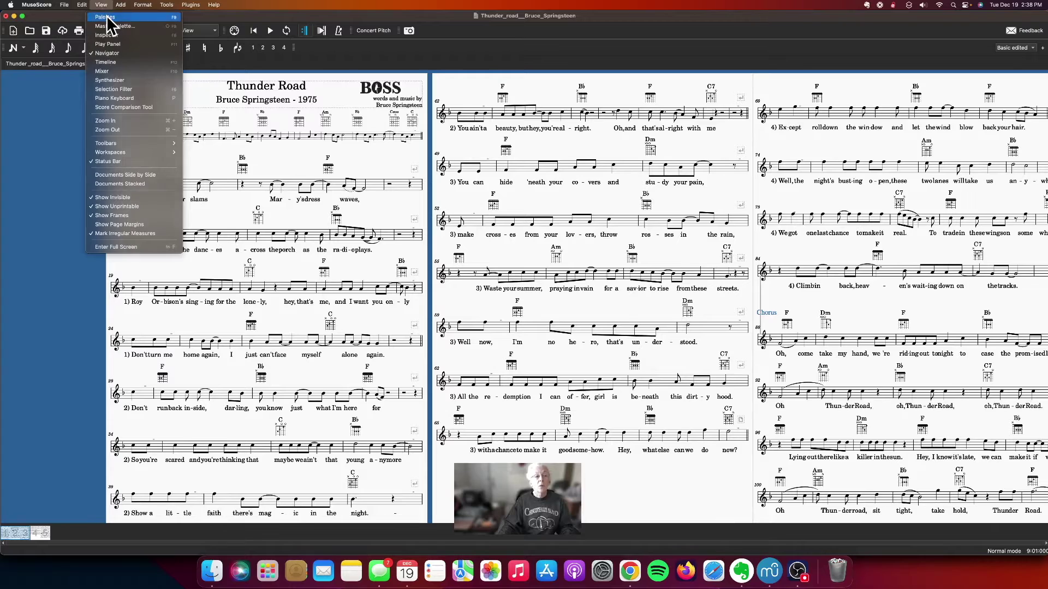
left_click(108, 18)
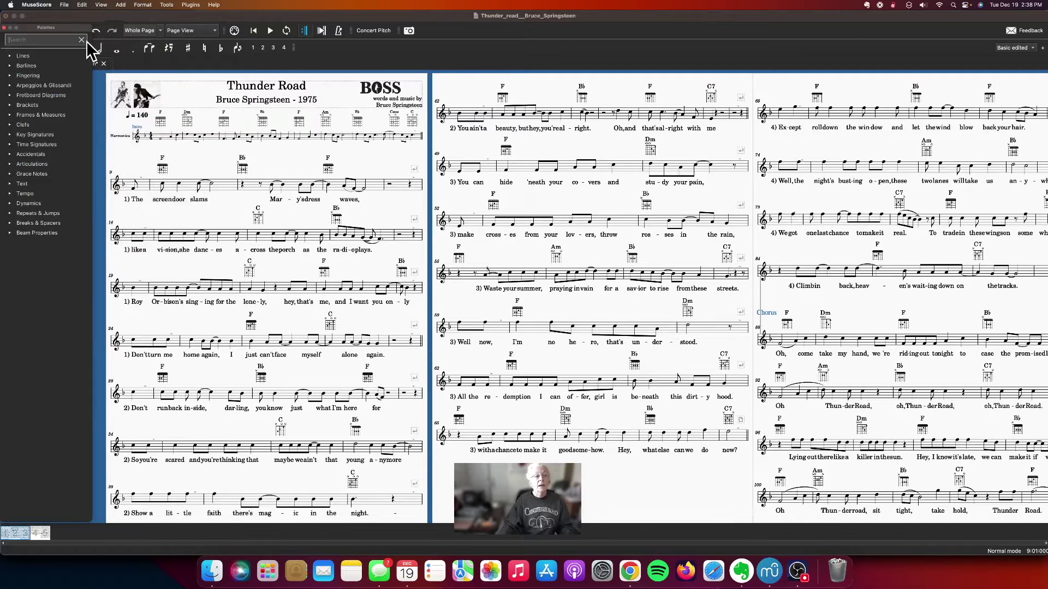
left_click(98, 75)
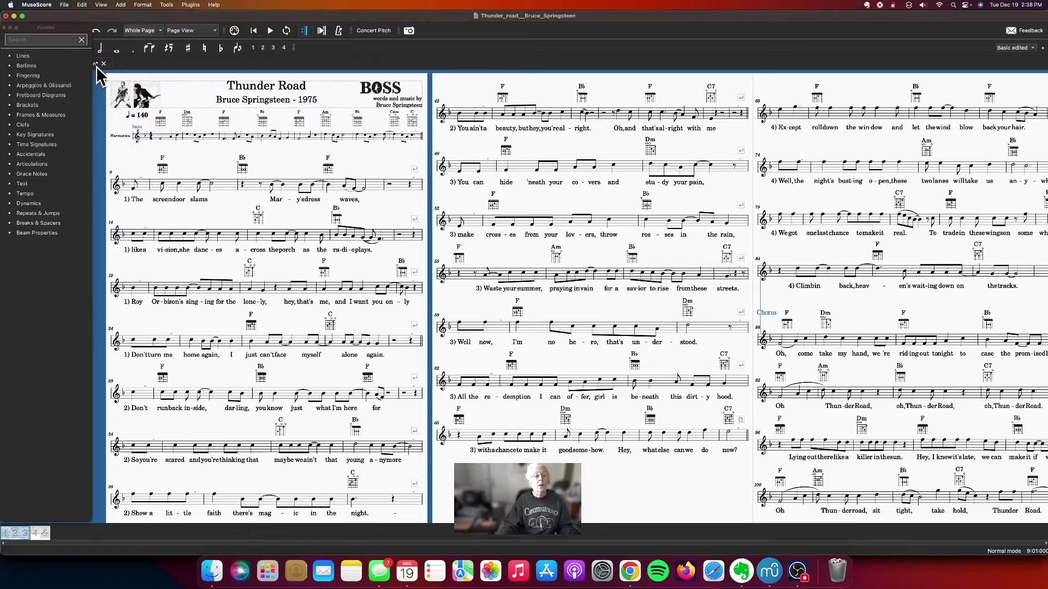
left_click(80, 40)
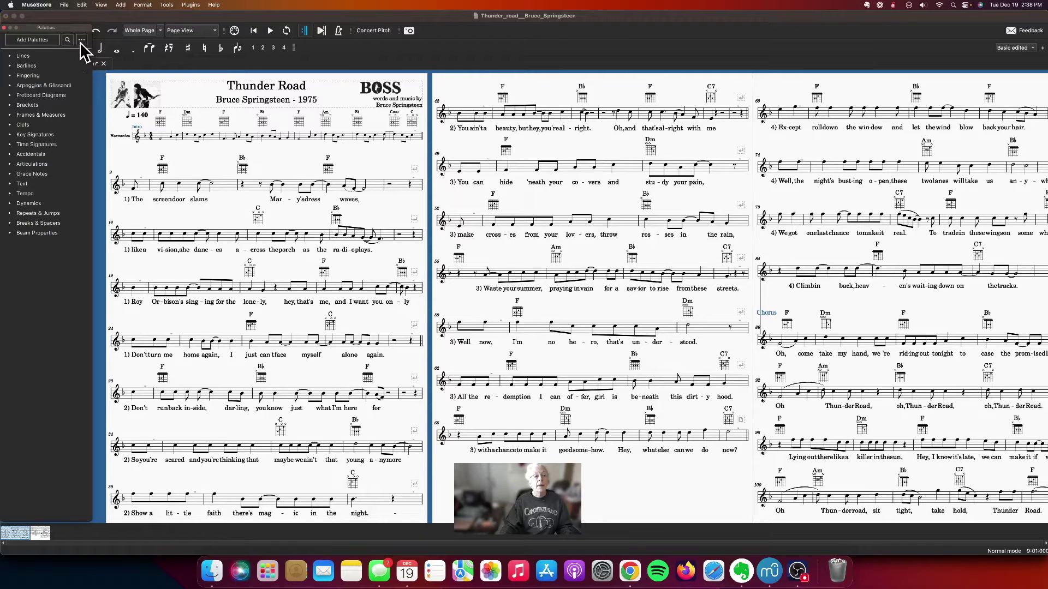
Expand the Lines, Arpeggios & Glissandi, Clefs, Articulations and Dynamics palettes.
left_click(80, 41)
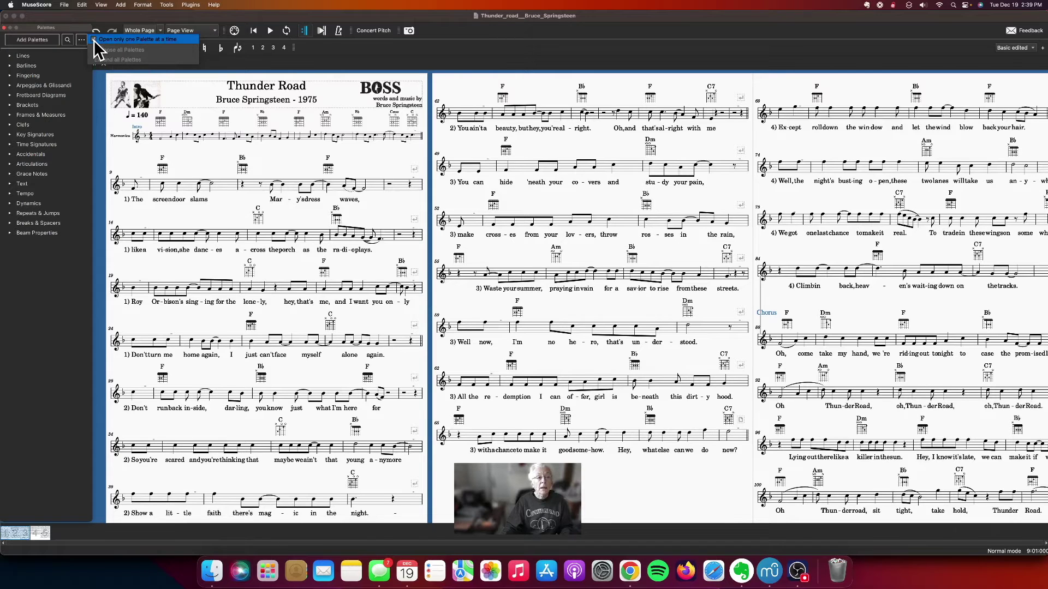
left_click(97, 55)
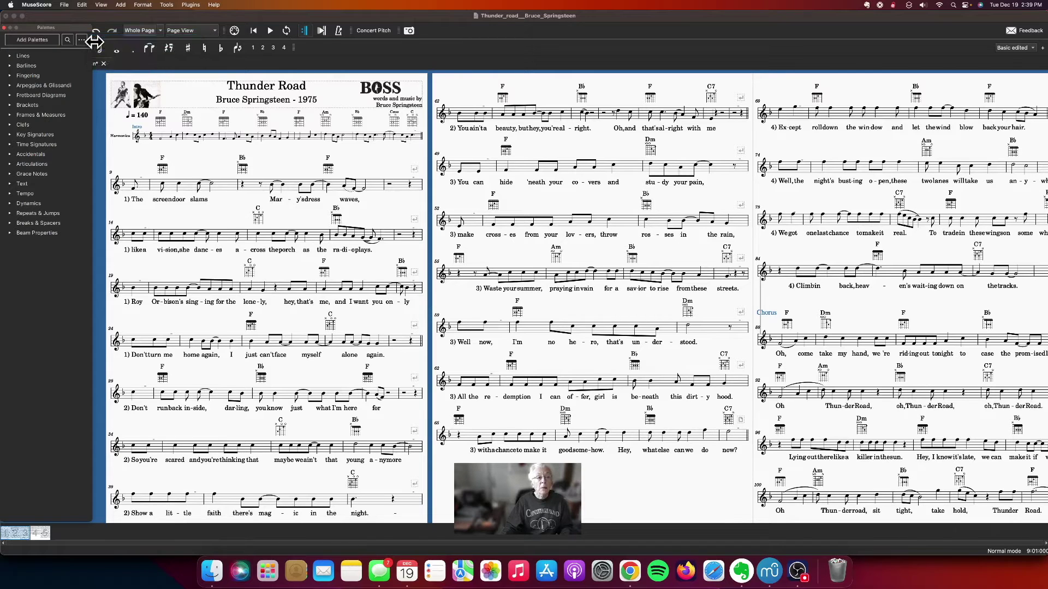
left_click(10, 56)
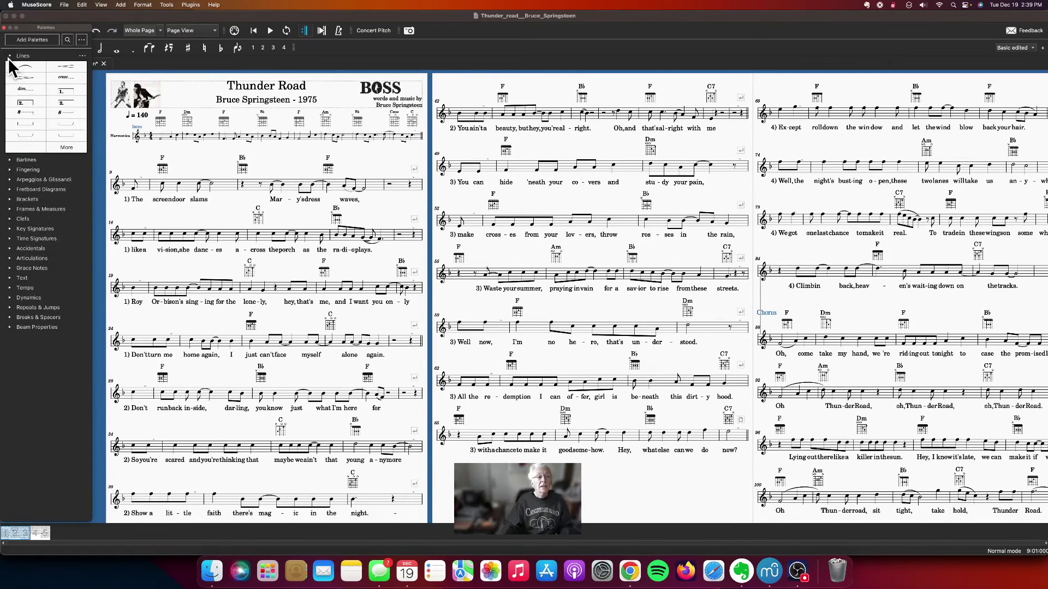
left_click(11, 179)
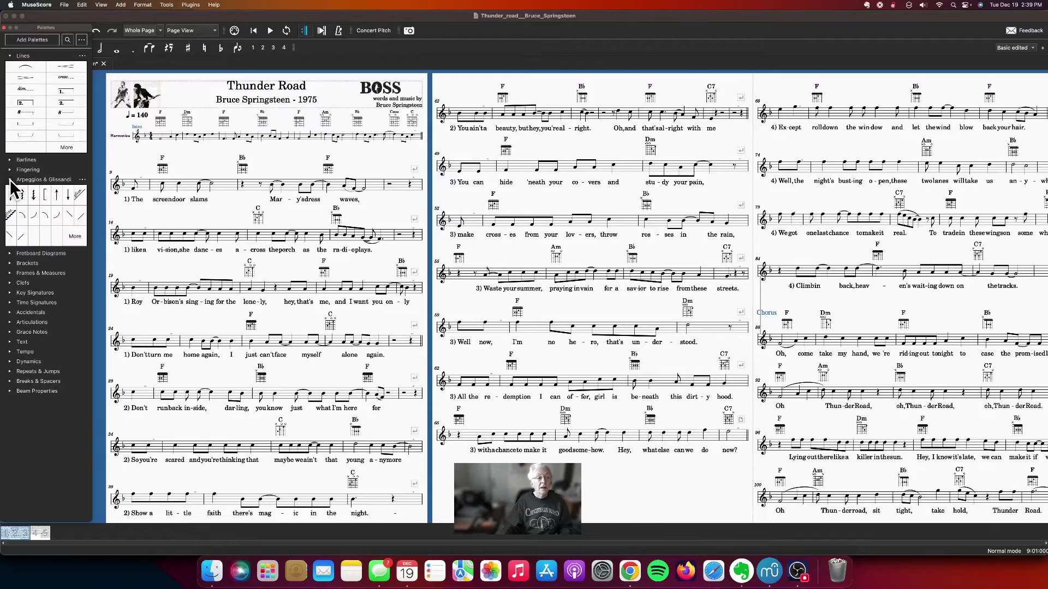
left_click(9, 284)
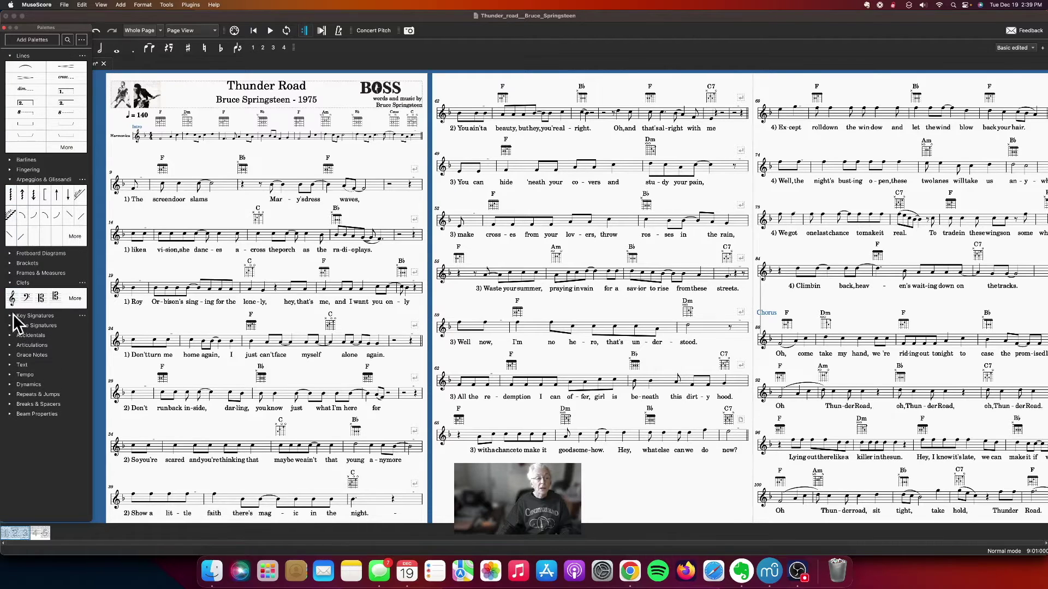
left_click(16, 346)
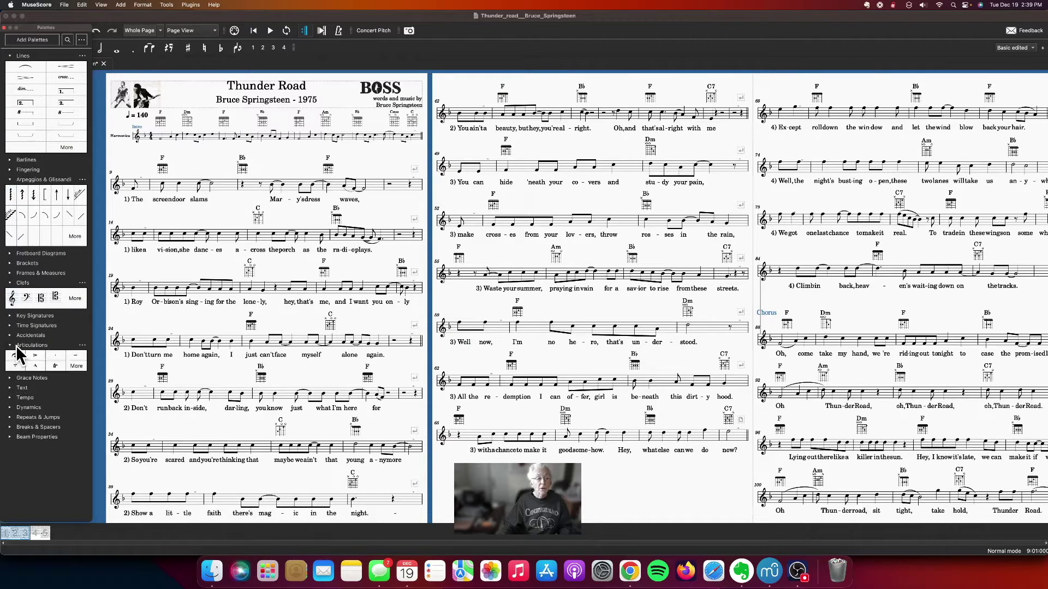
left_click(9, 408)
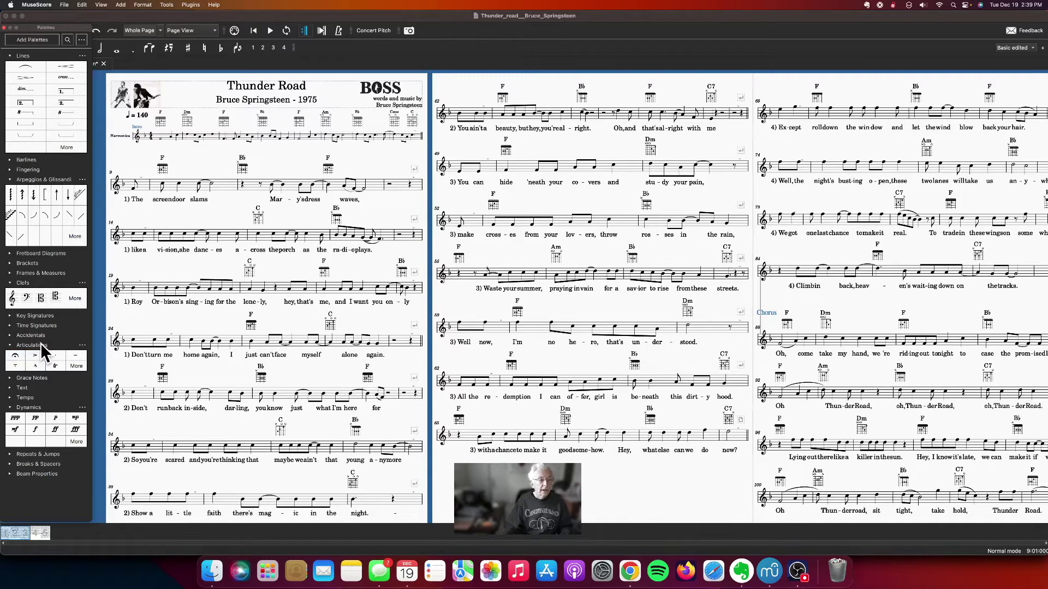
Enable 'Open only one Palette at a time' and collapse the five expanded palettes.
left_click(82, 41)
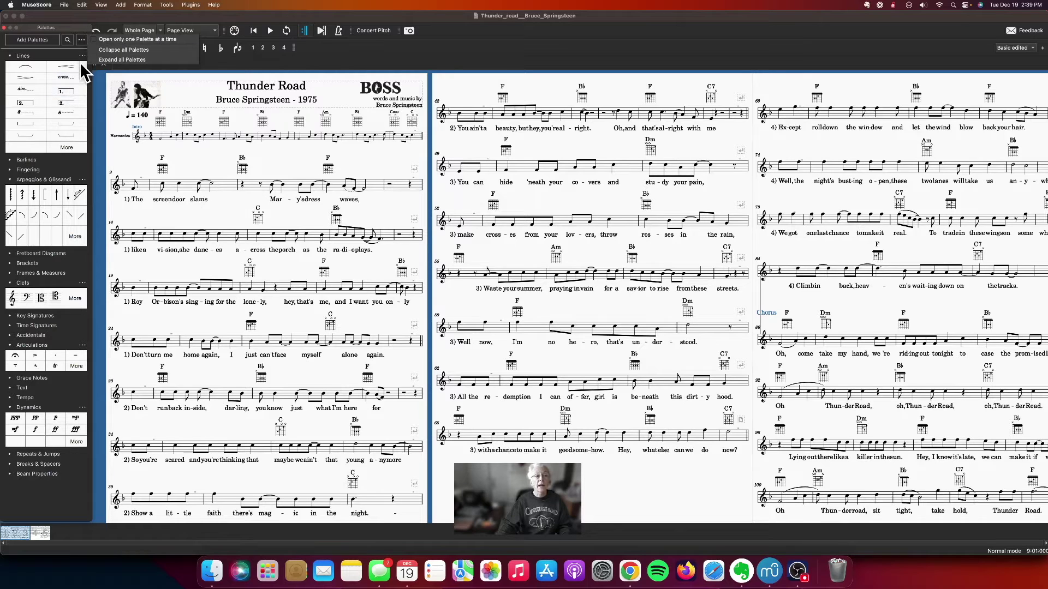
left_click(93, 38)
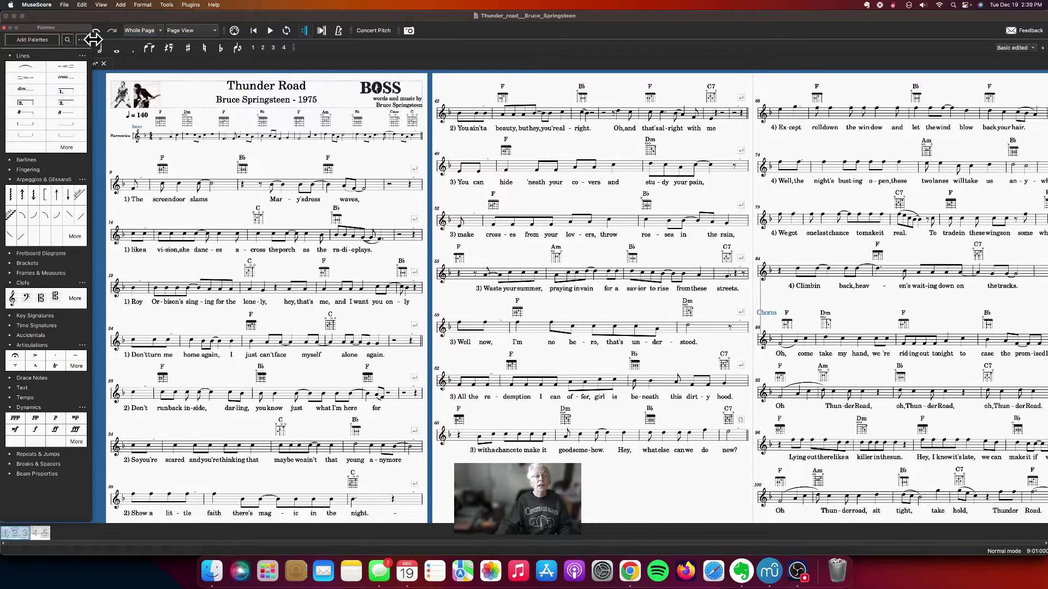
left_click(10, 55)
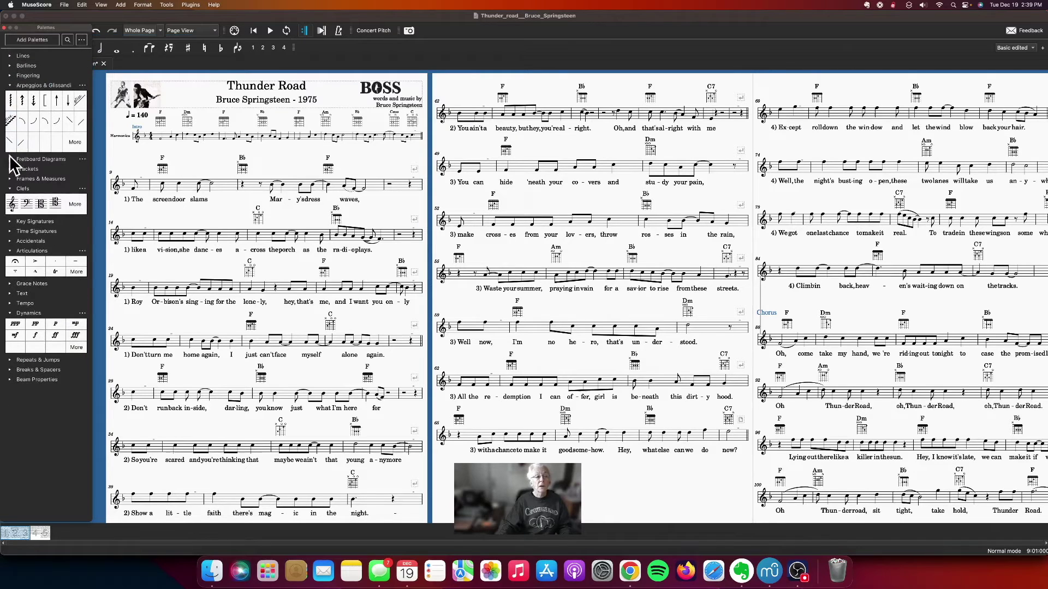
left_click(9, 84)
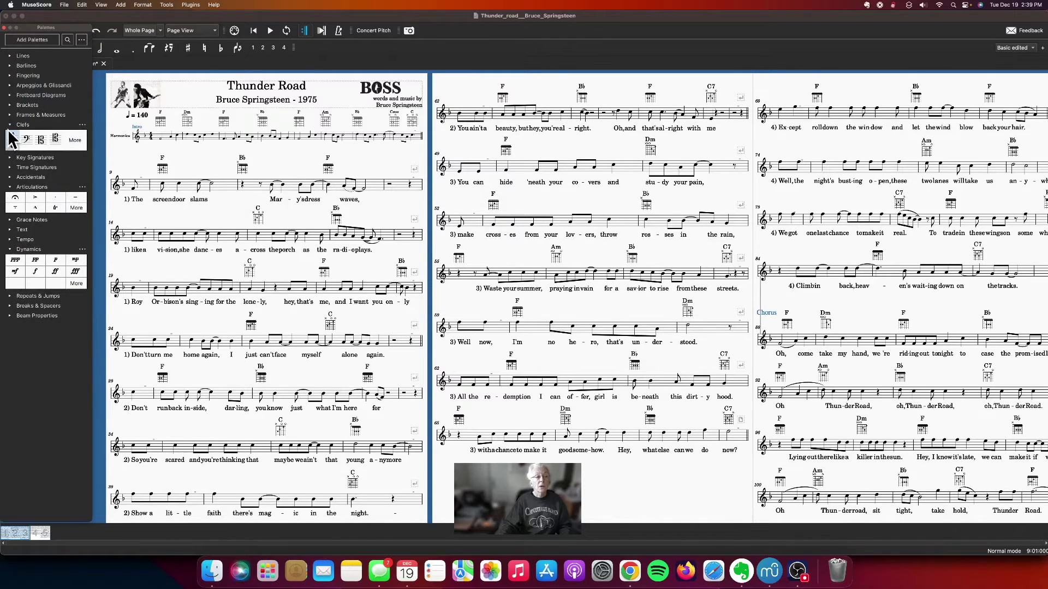
left_click(9, 125)
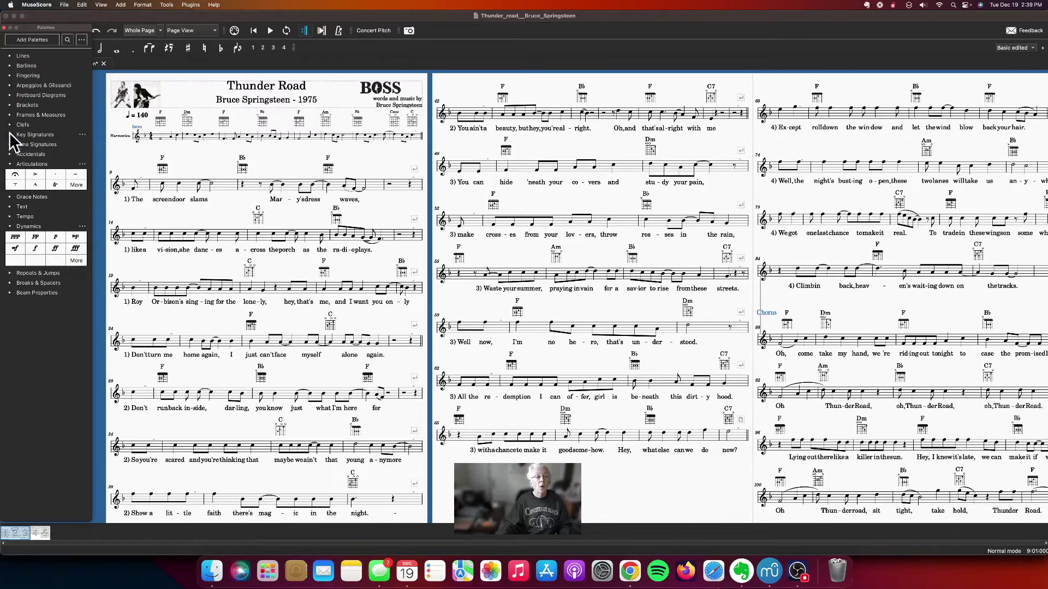
left_click(10, 164)
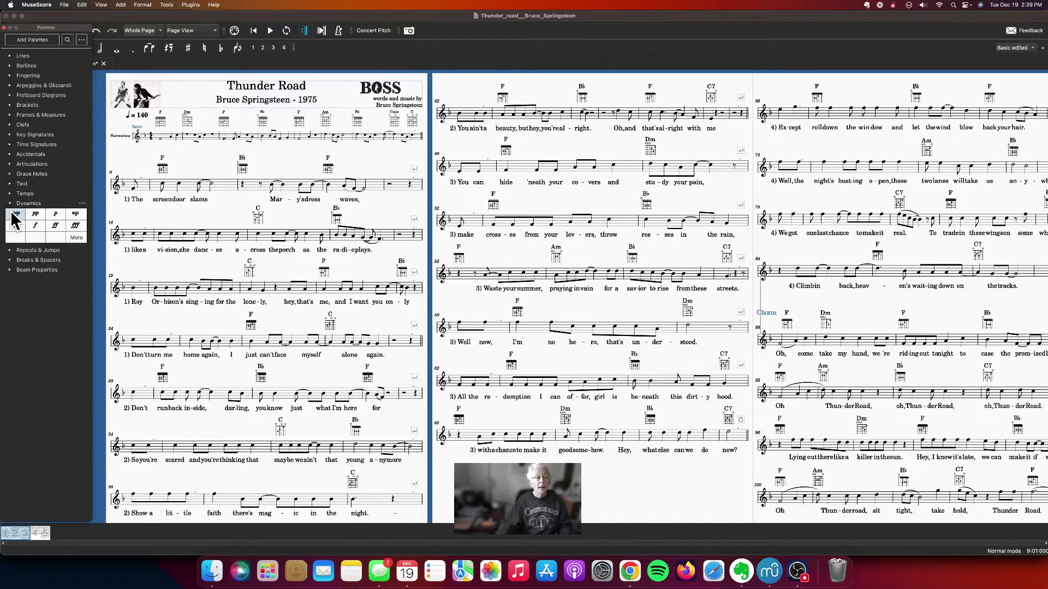
left_click(9, 203)
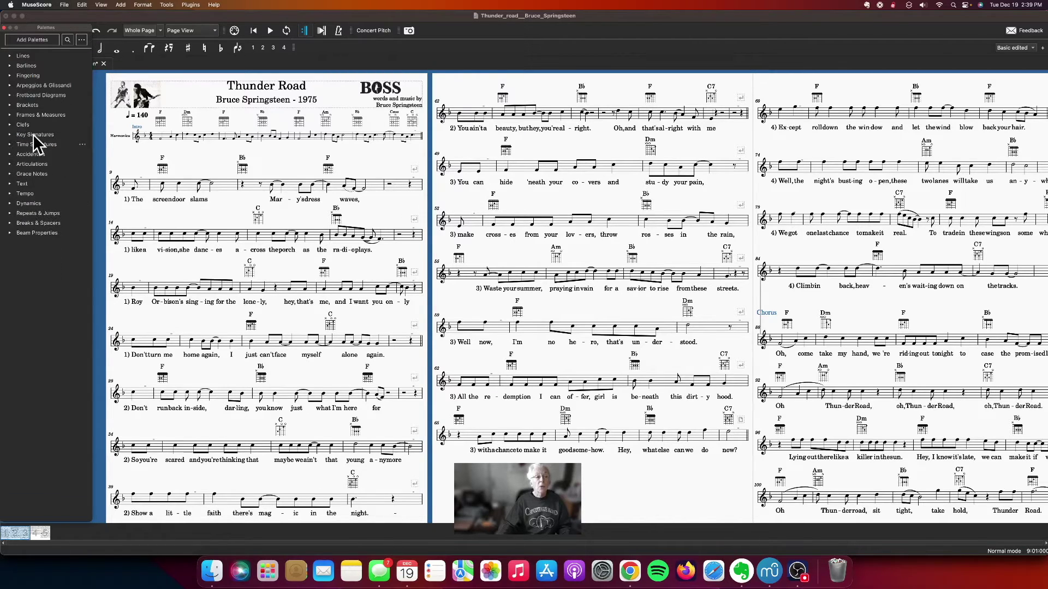
Expand Barlines, then the Text palette with Staff Text, Expression and System Text.
left_click(82, 40)
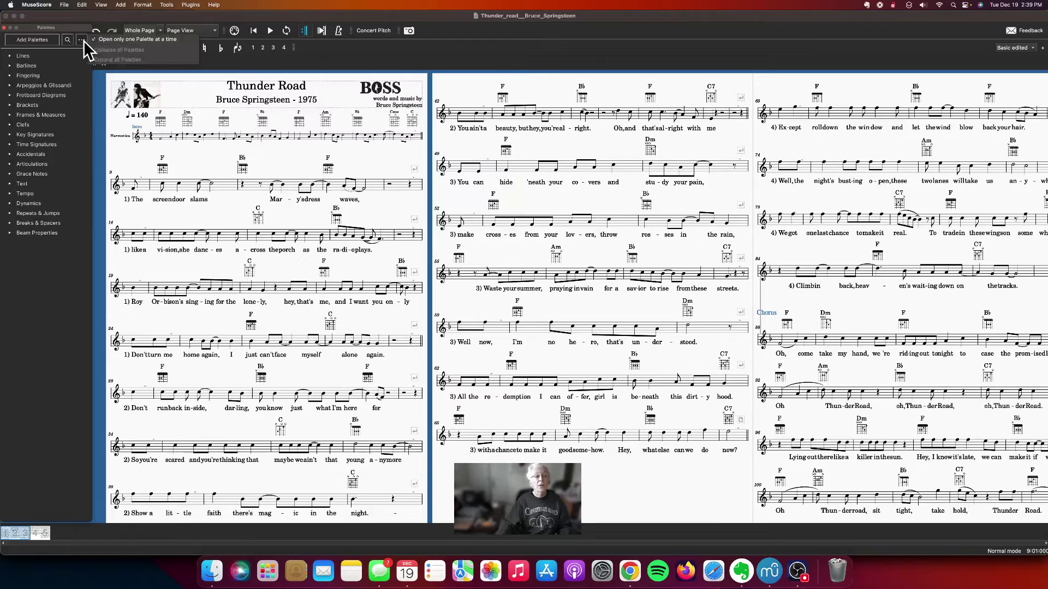
left_click(10, 67)
left_click(10, 67)
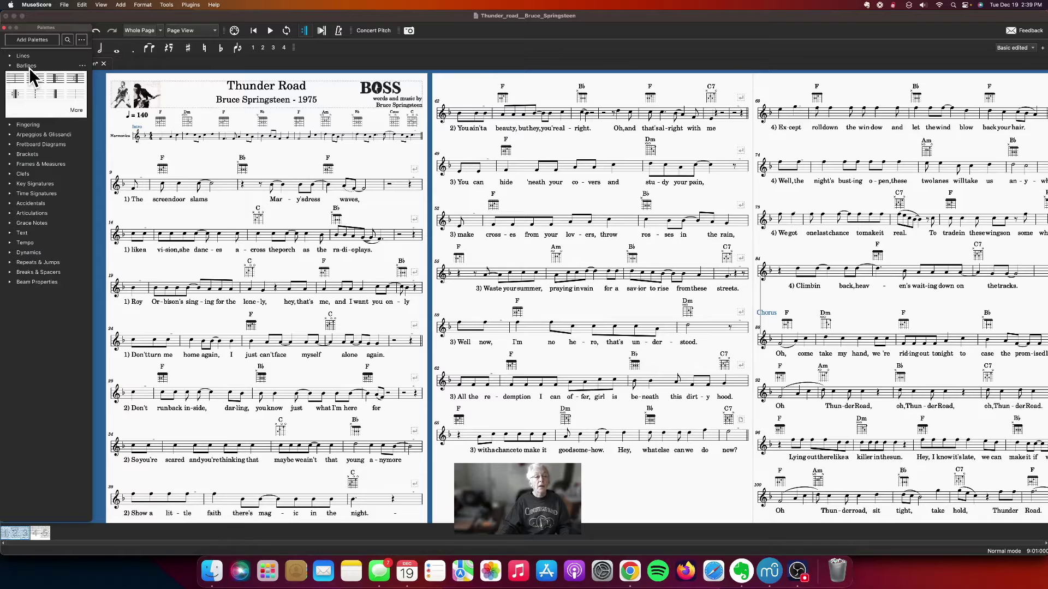
left_click(9, 233)
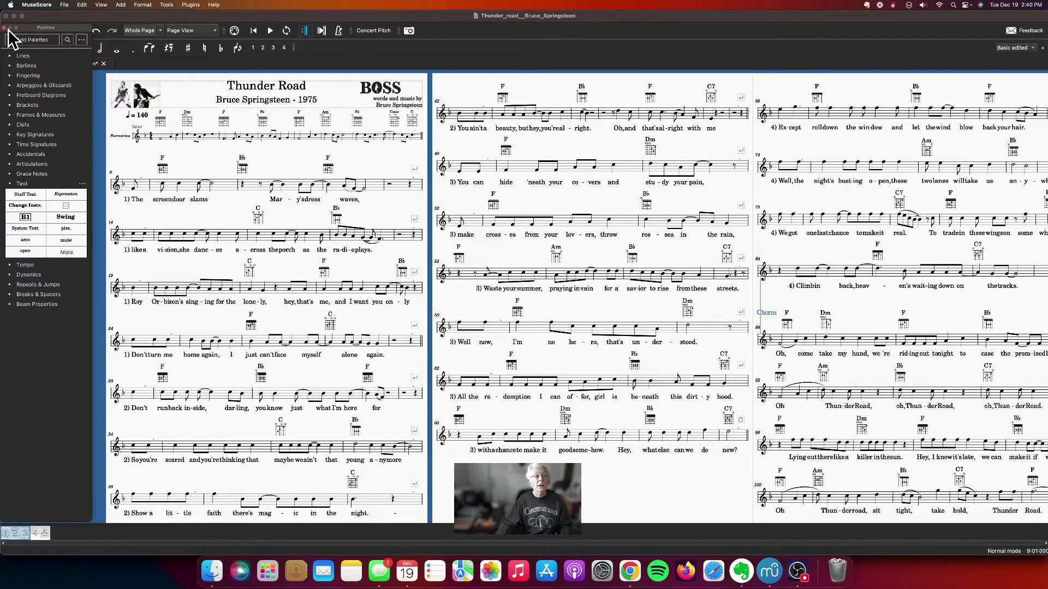
Uncheck Palettes in the View menu to hide the palette panel.
left_click(101, 5)
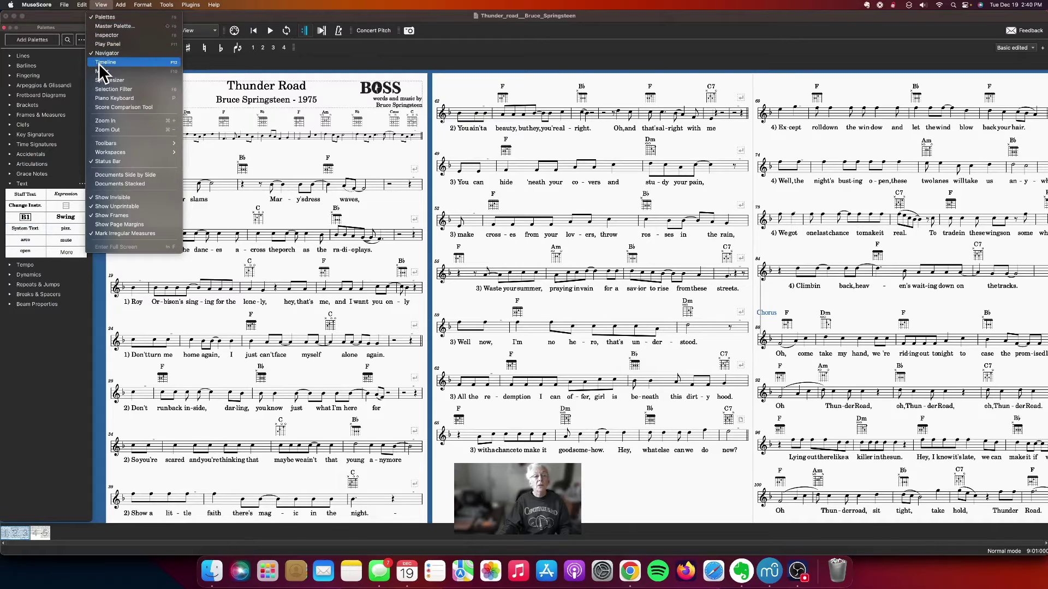
left_click(106, 18)
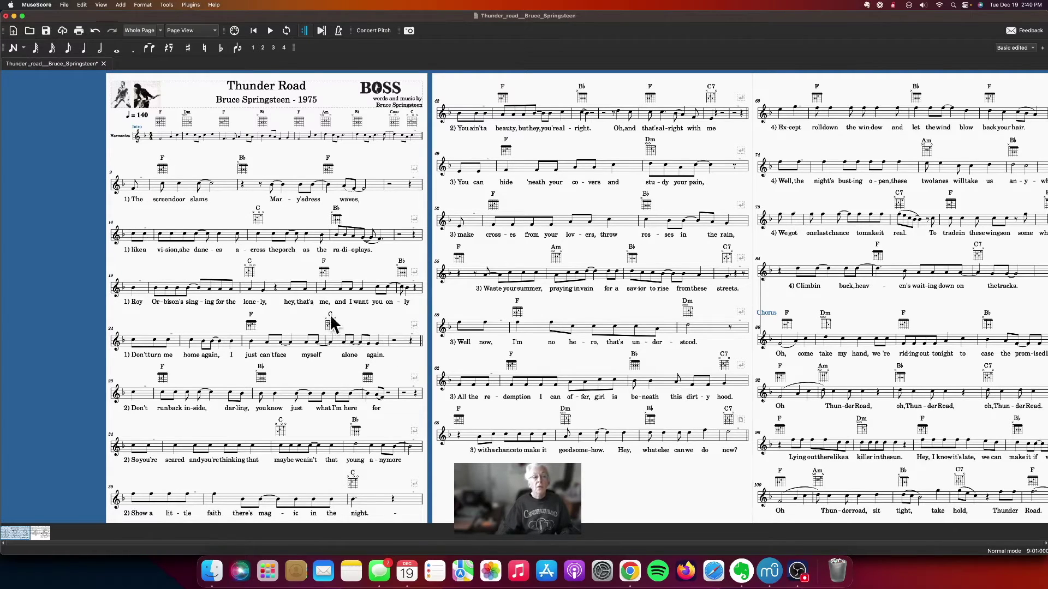
left_click(160, 30)
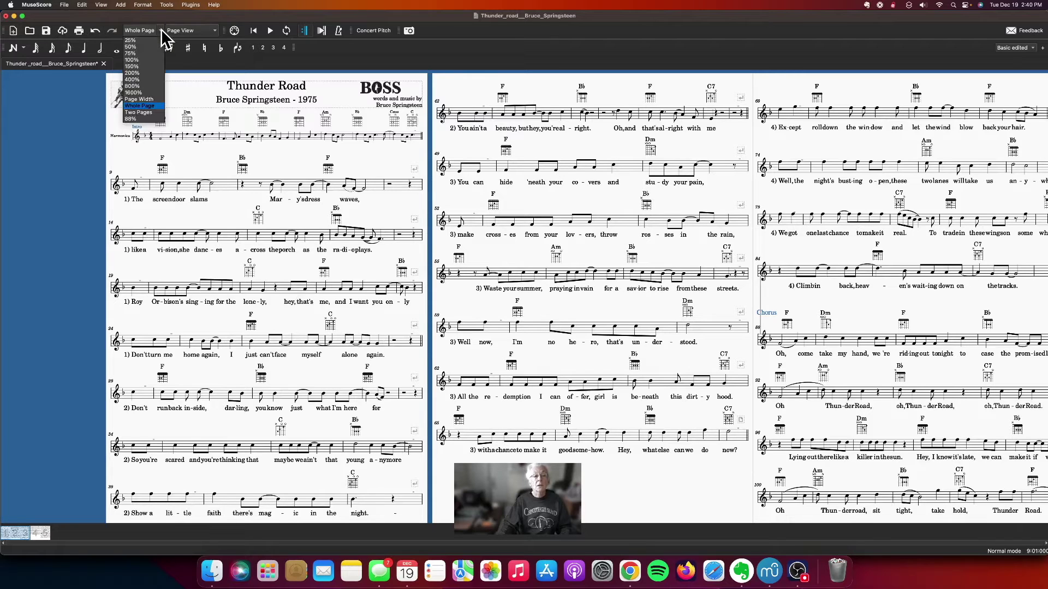
Zoom the score to 150% and bring the first page's opening verse measures into view.
left_click(142, 65)
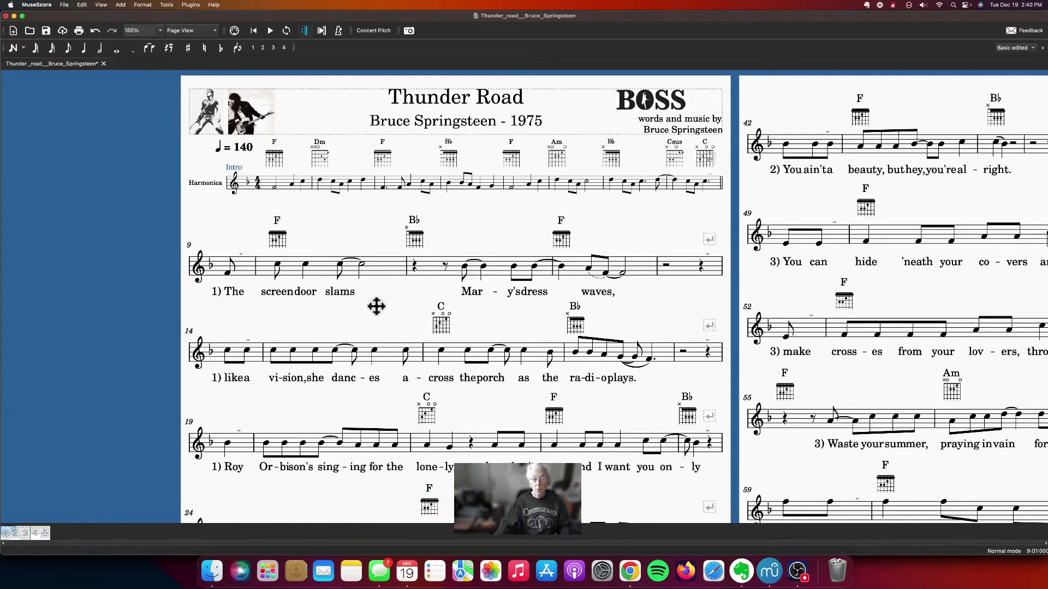
left_click_drag(364, 305, 231, 249)
scroll(231, 250, "down", 1)
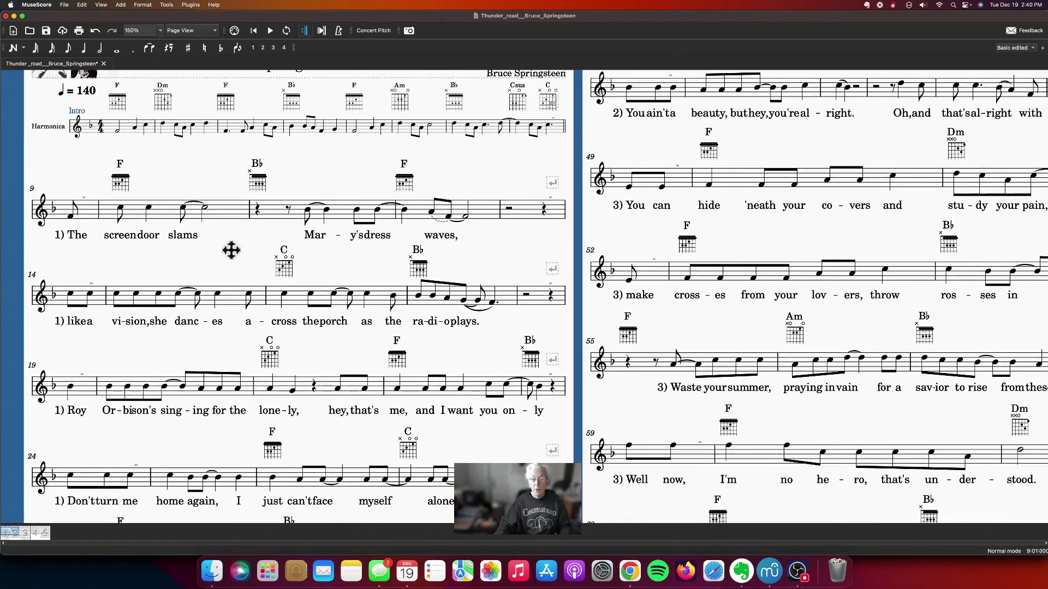
Open the 'alone' lyric in measure 27 for editing, then back out and raise it on screen.
left_click(445, 503)
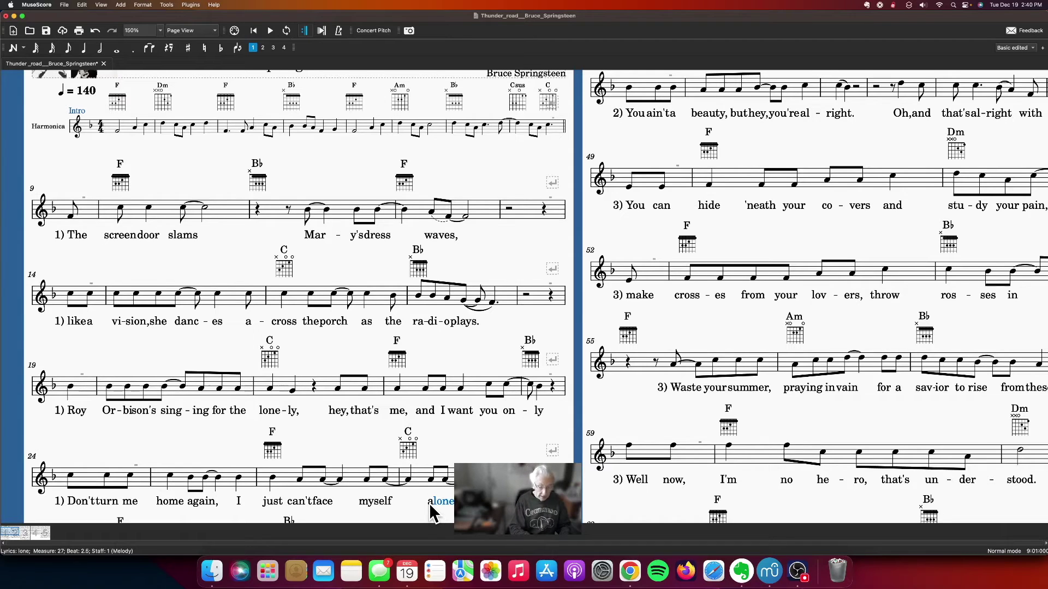
double_click(431, 504)
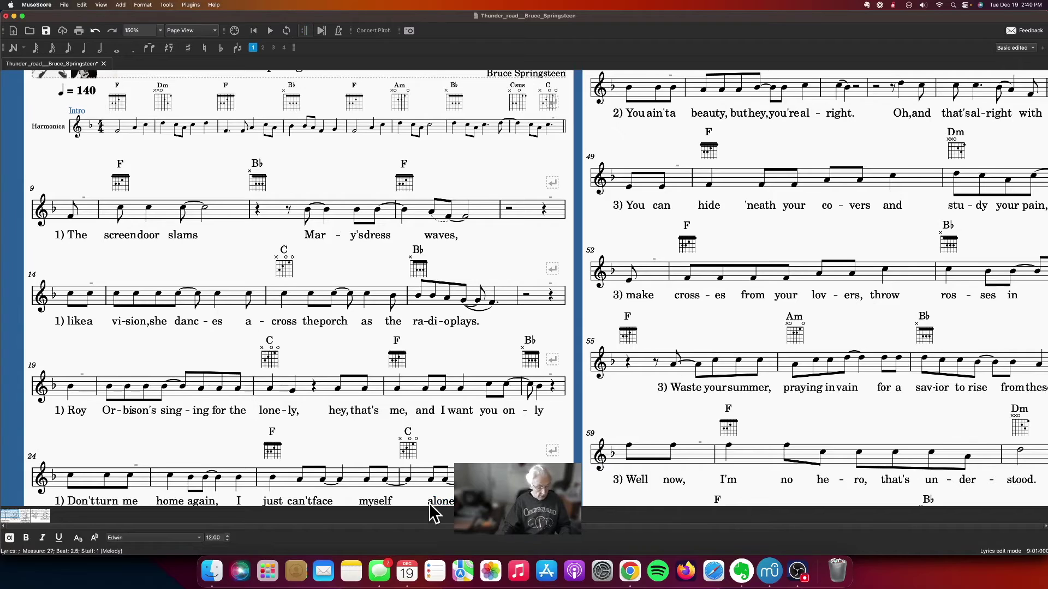
left_click_drag(455, 501, 442, 501)
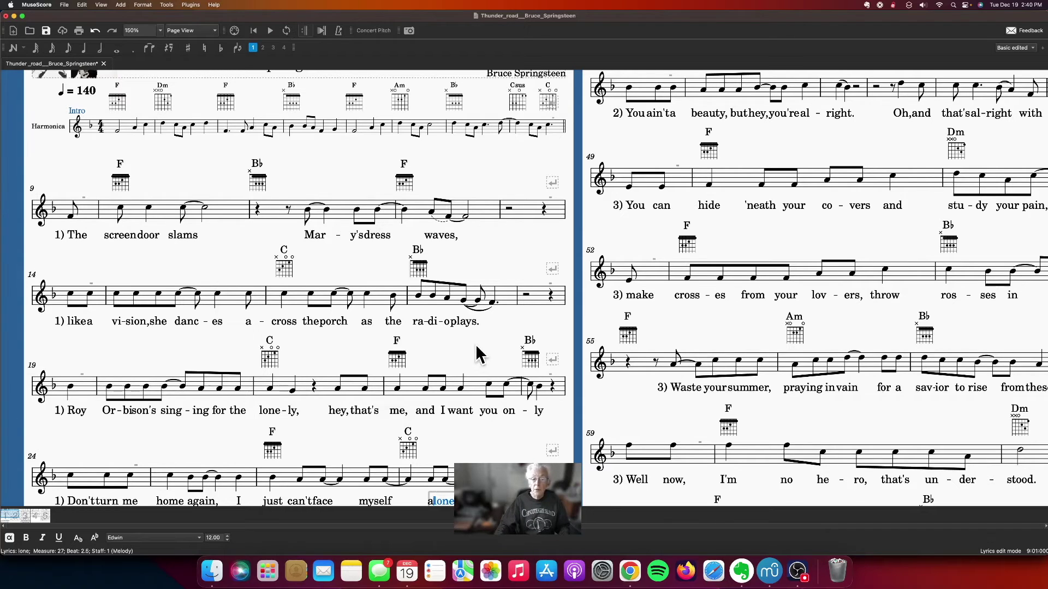
key("Escape")
left_click_drag(474, 333, 479, 262)
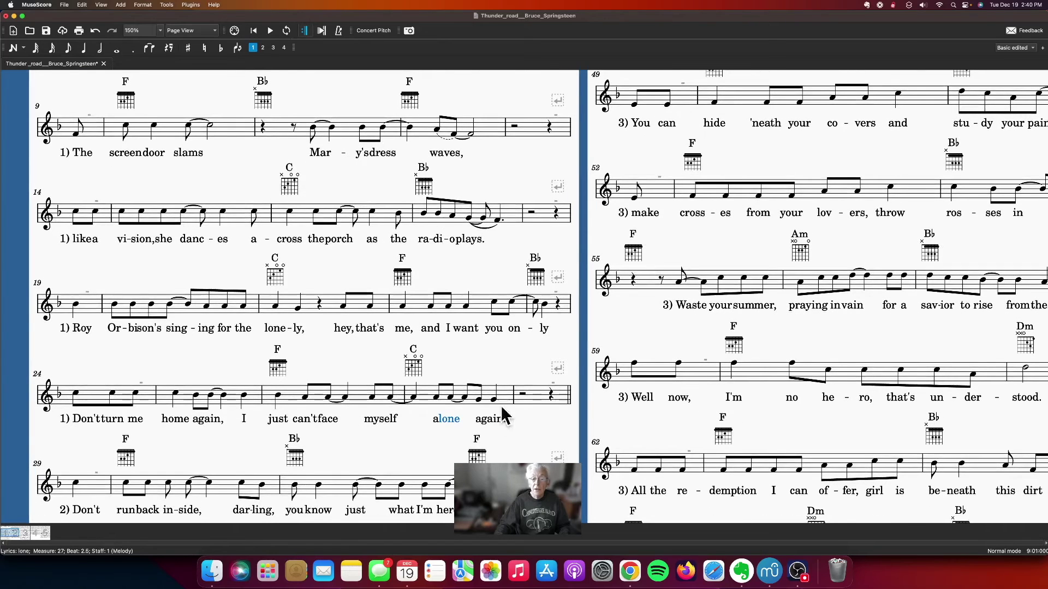
Replace the syllable 'lone' with 'home', clear the selection, and try Ctrl+L lyric entry.
double_click(447, 419)
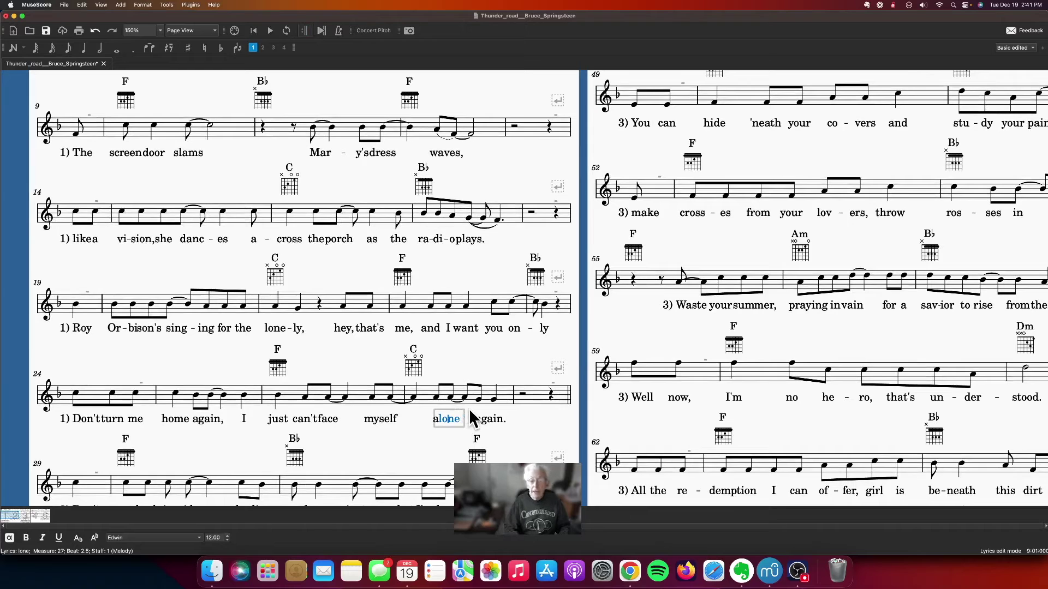
key("Delete")
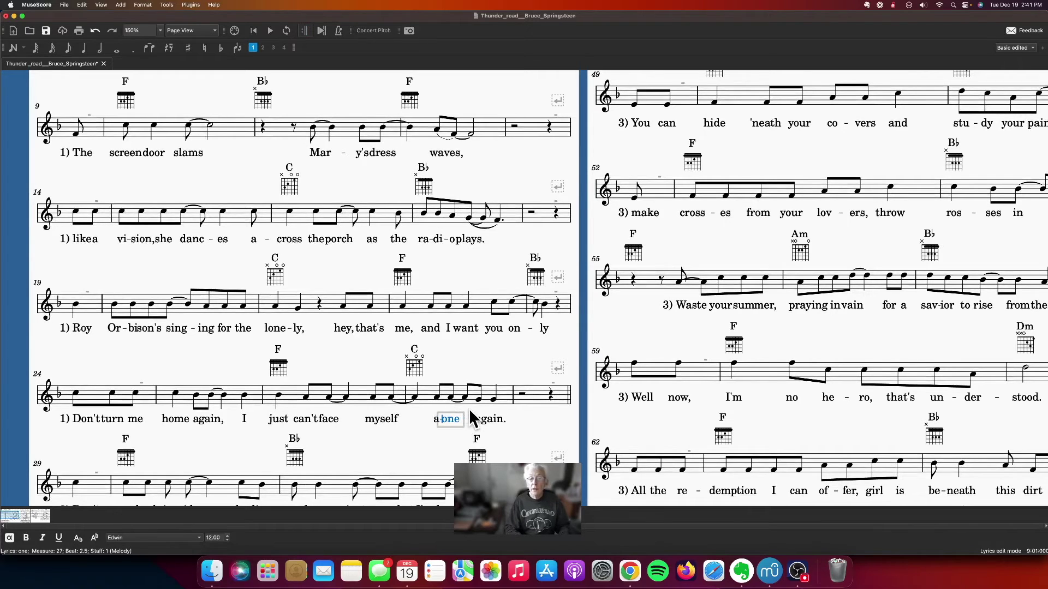
key("Delete")
key("Delete")
key("Delete")
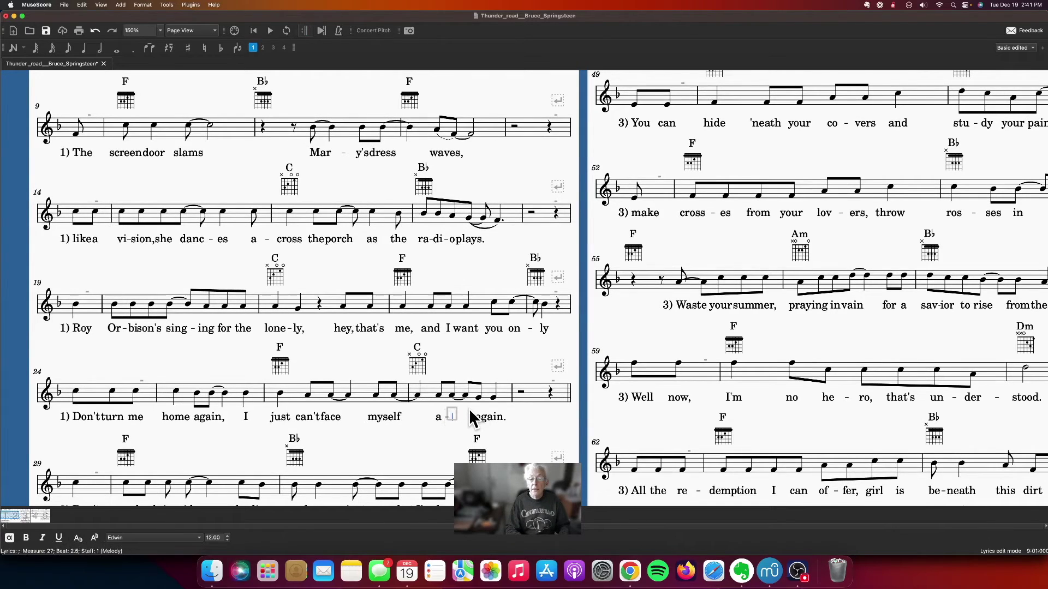
type("ho")
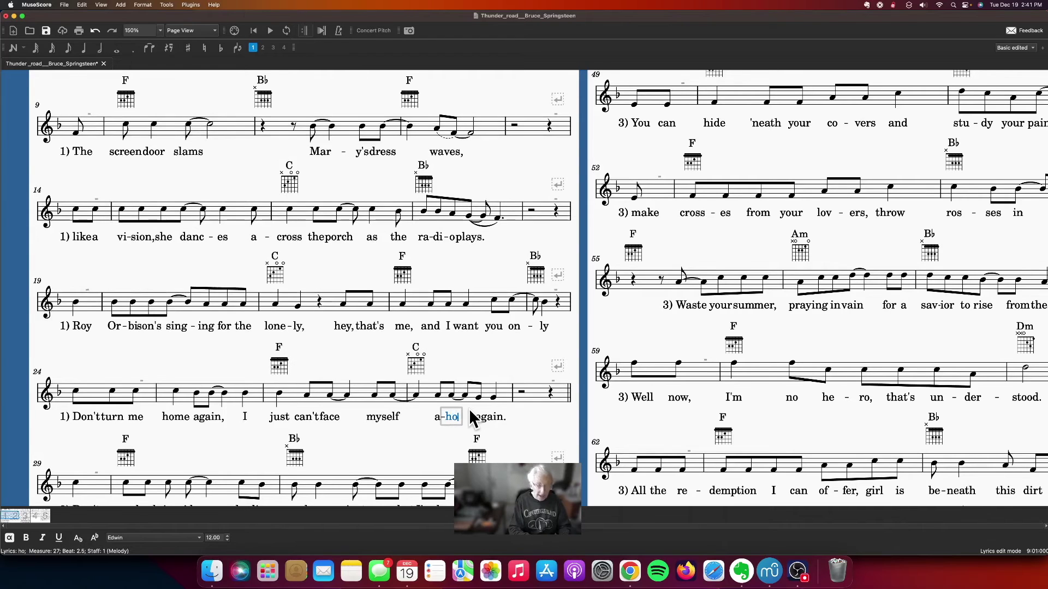
type("me")
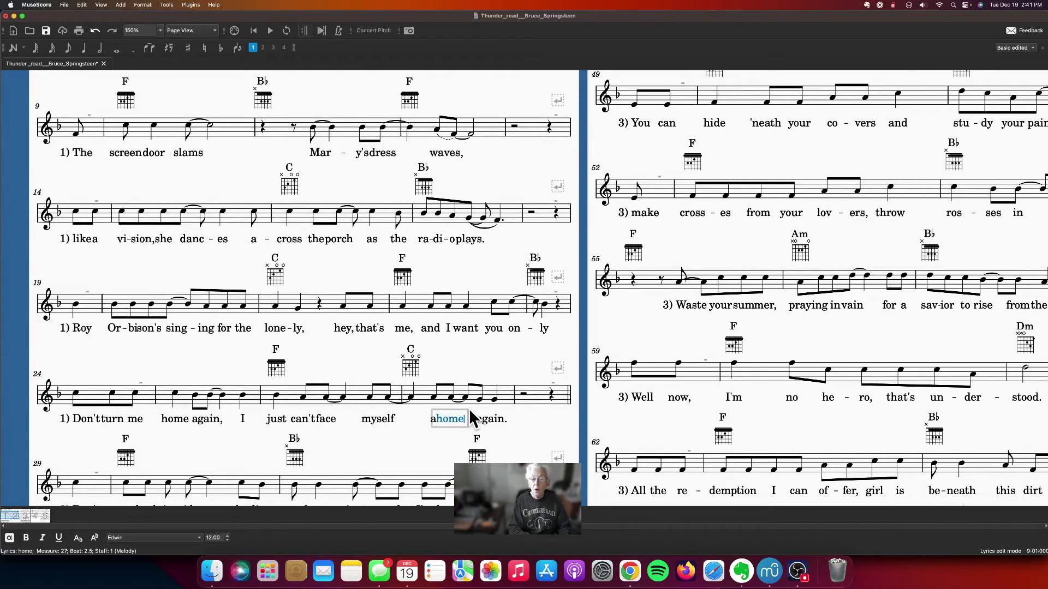
key("Escape")
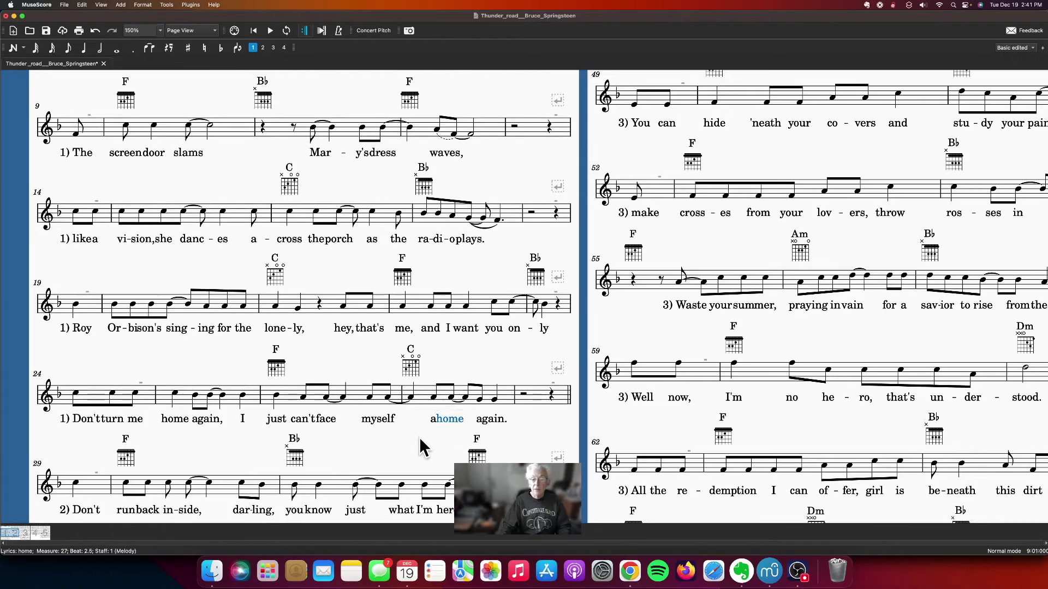
key("Escape")
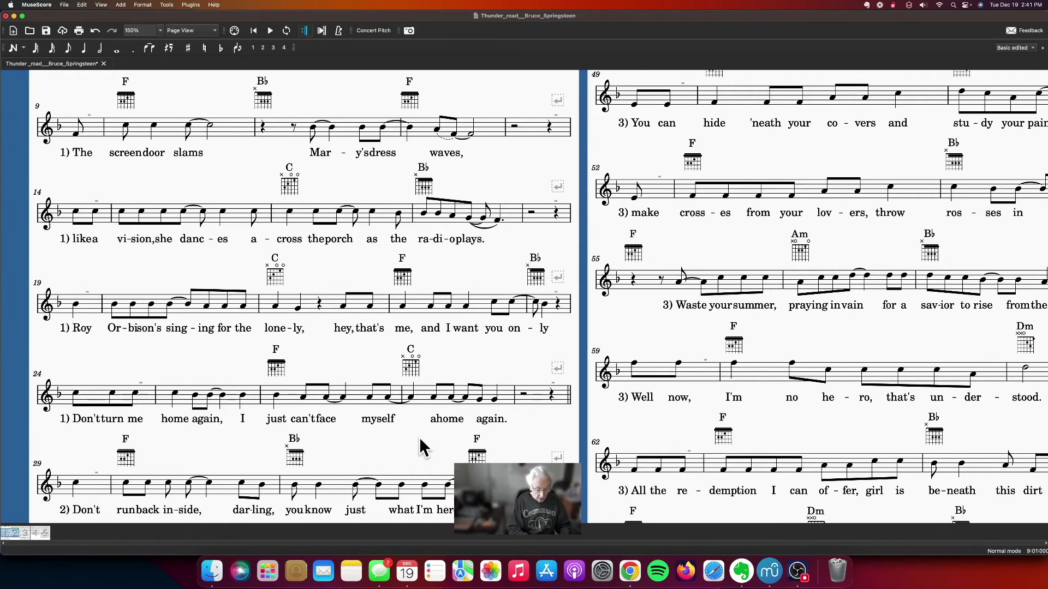
key("super+l")
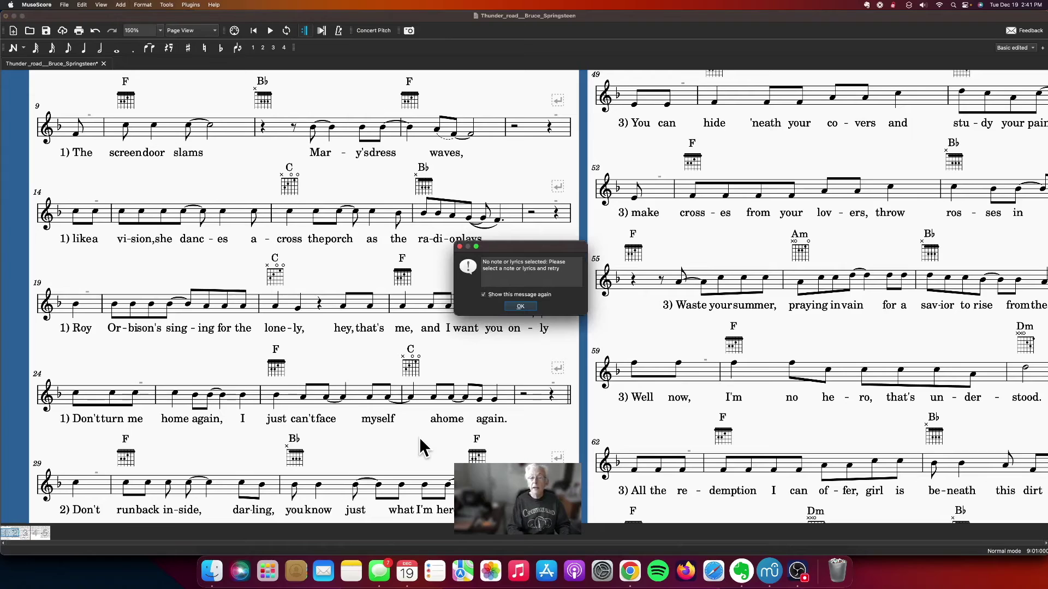
Dismiss the no-selection warning and start lyric entry on measure 27's A4 eighth note.
left_click(519, 309)
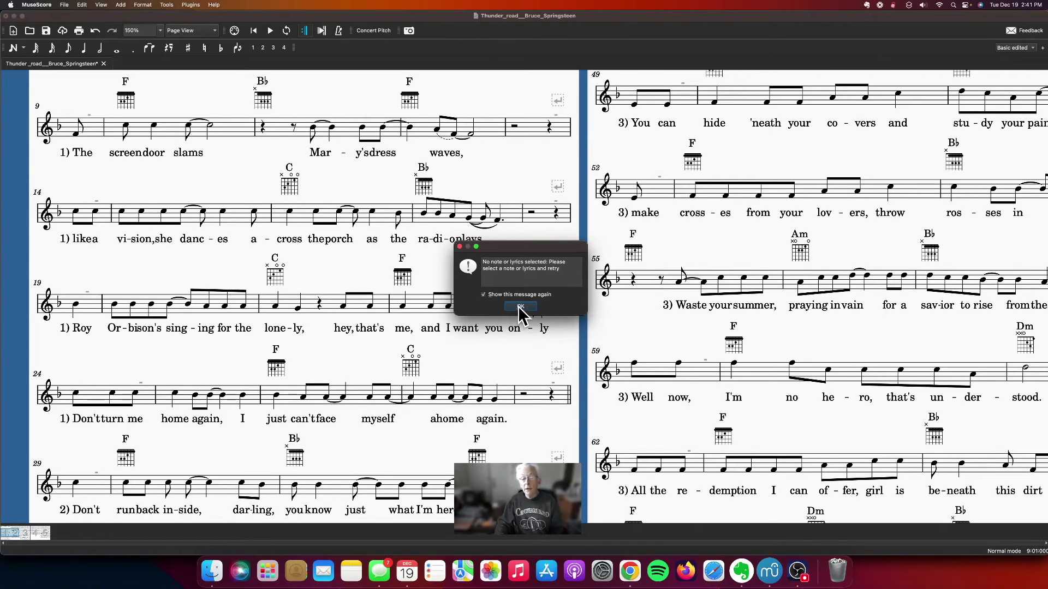
left_click(448, 420)
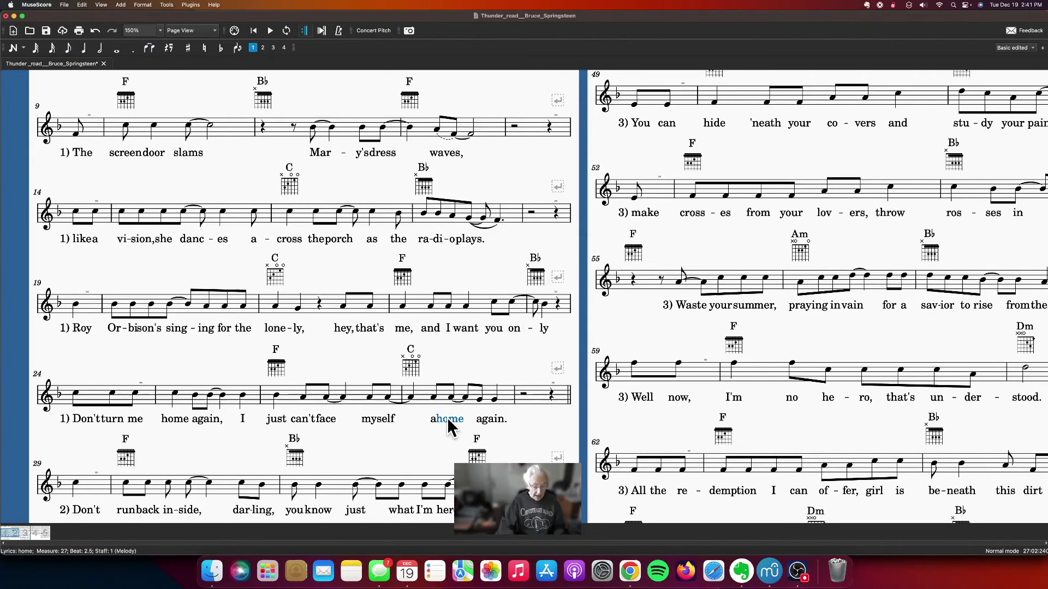
double_click(448, 420)
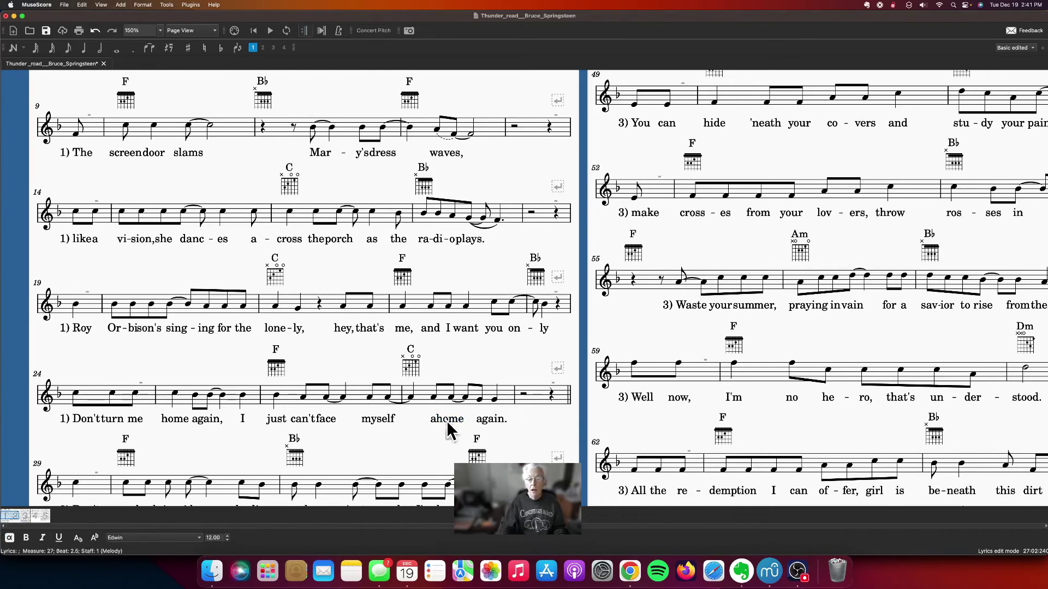
left_click(452, 398)
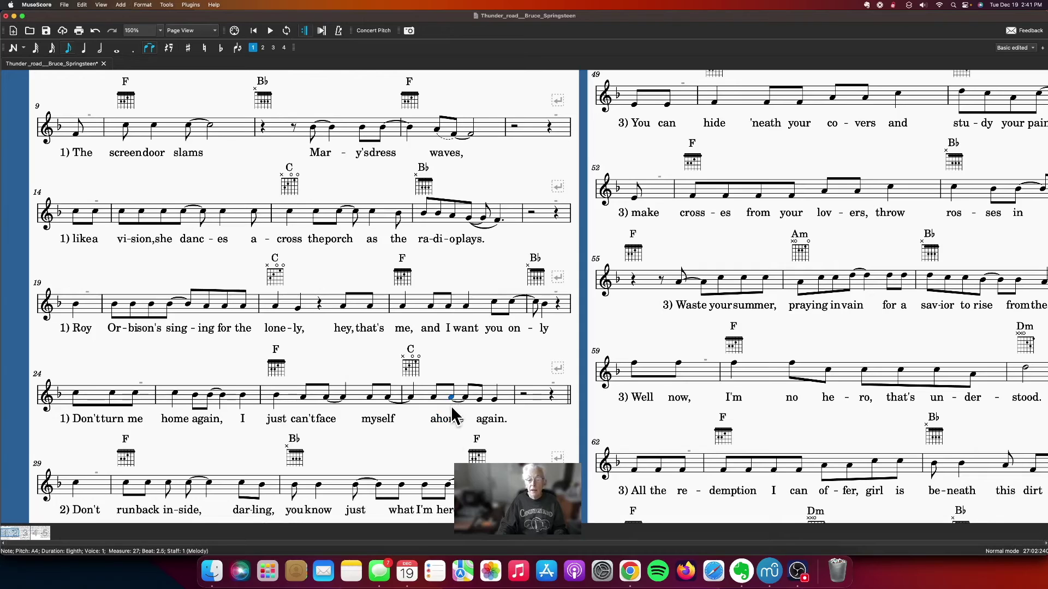
key("super+l")
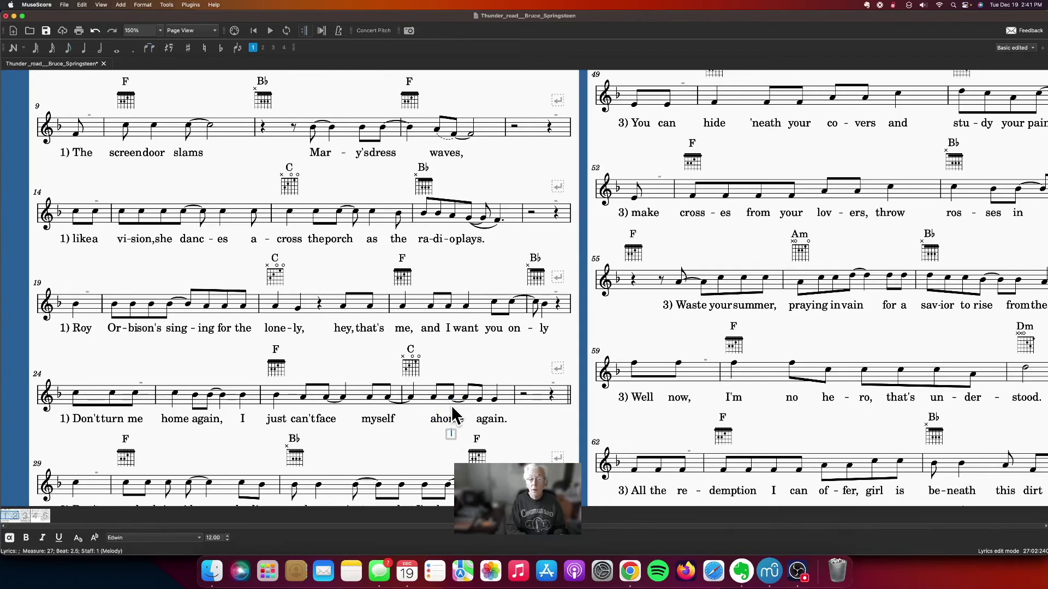
Replace the syllable 'home' with 'lone' so measure 27 reads 'alone' again.
left_click(448, 419)
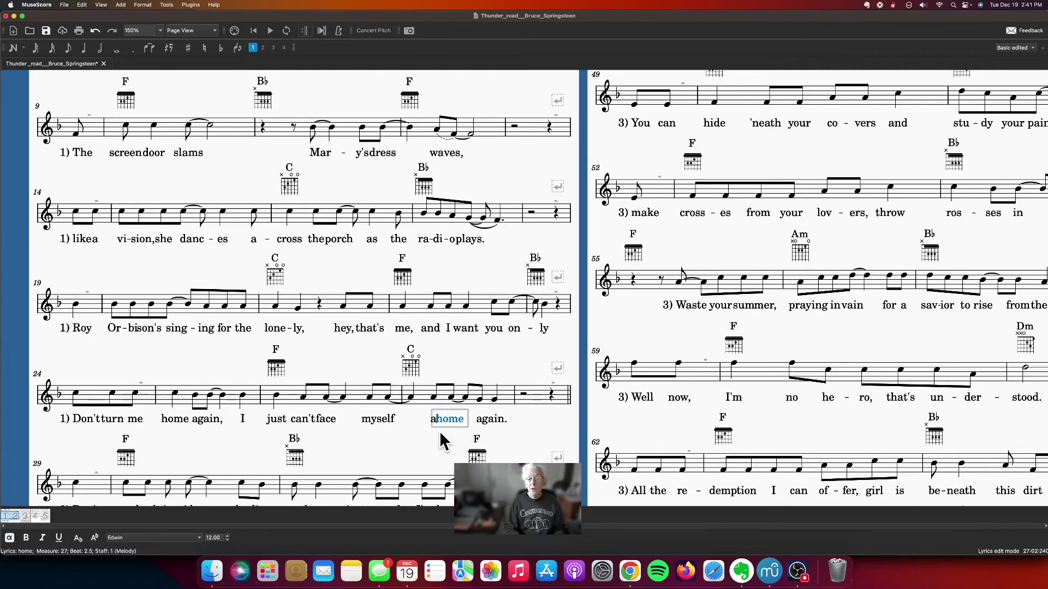
key("BackSpace")
key("BackSpace")
key("Delete")
key("Delete")
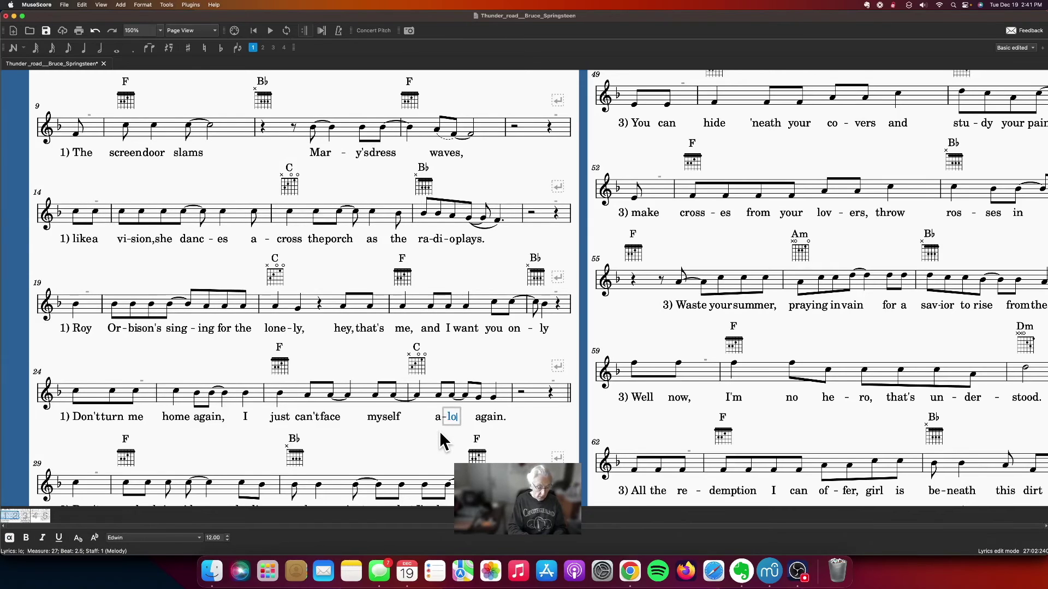
type("lone")
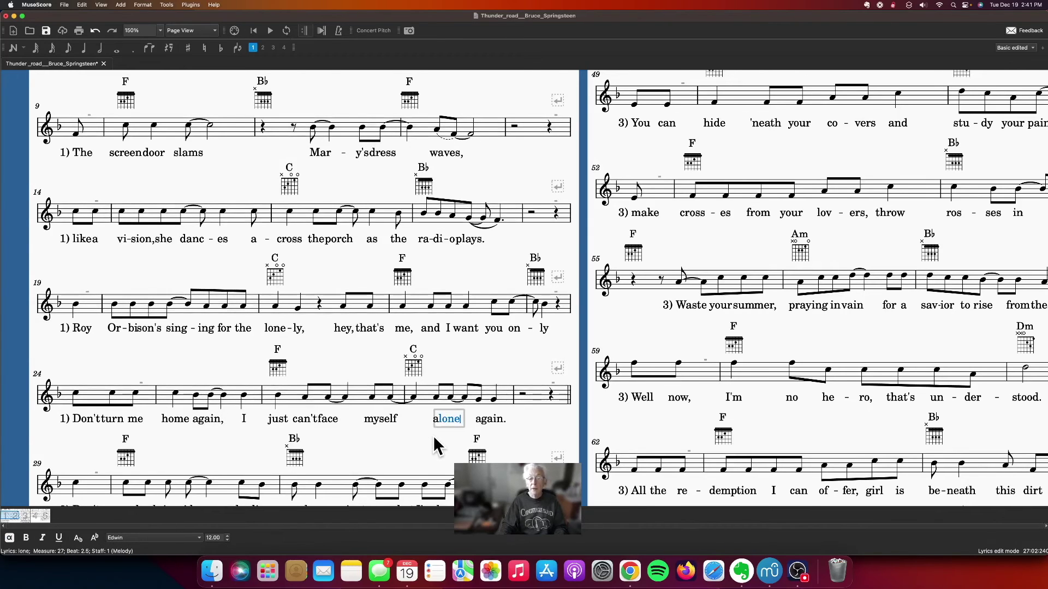
key("Escape")
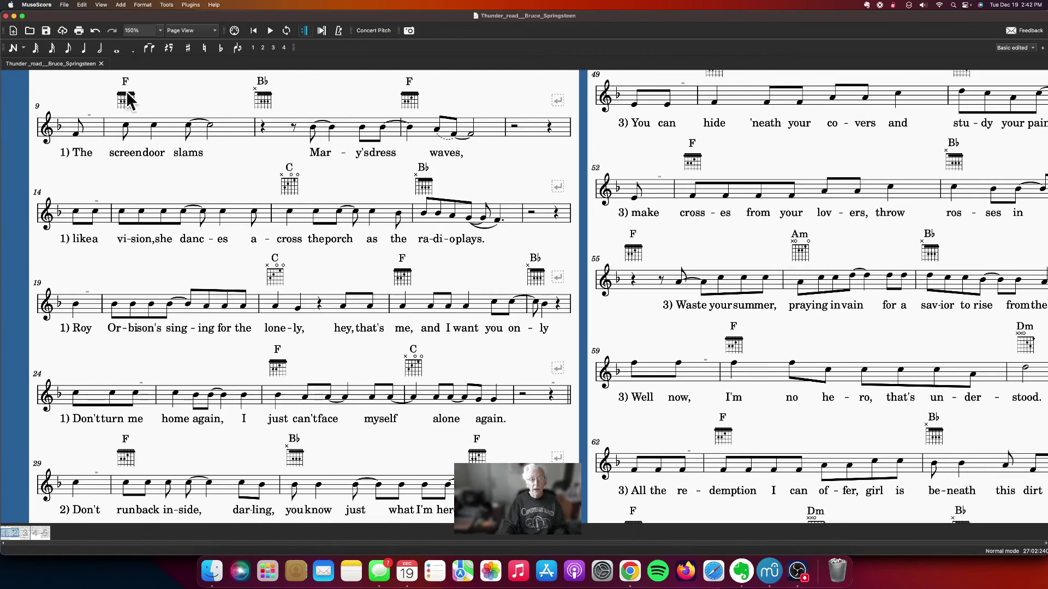
Set the zoom back to 100% and reposition the view to show several pages.
left_click(159, 31)
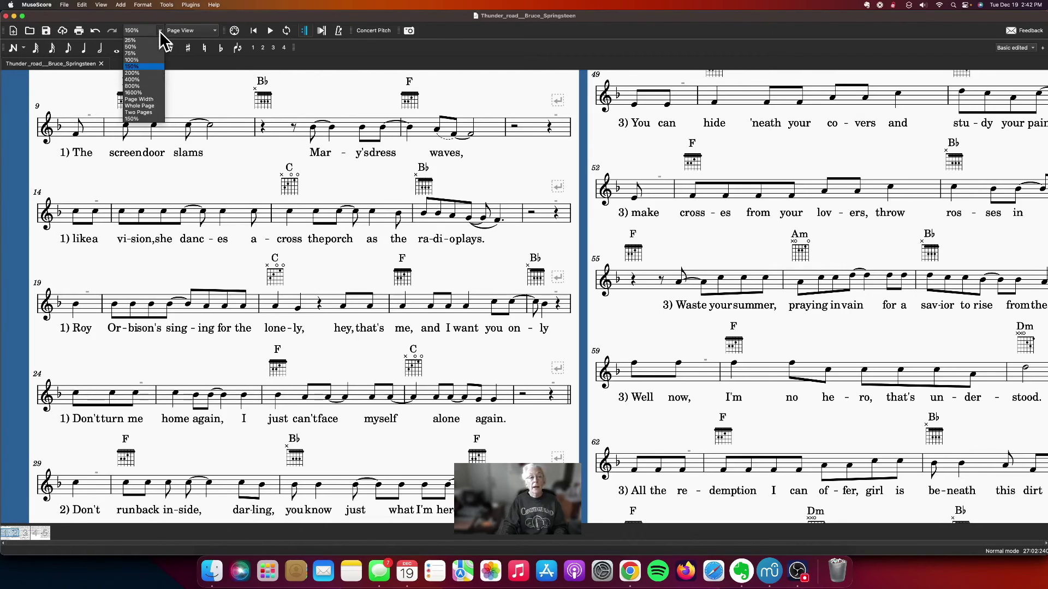
left_click(144, 59)
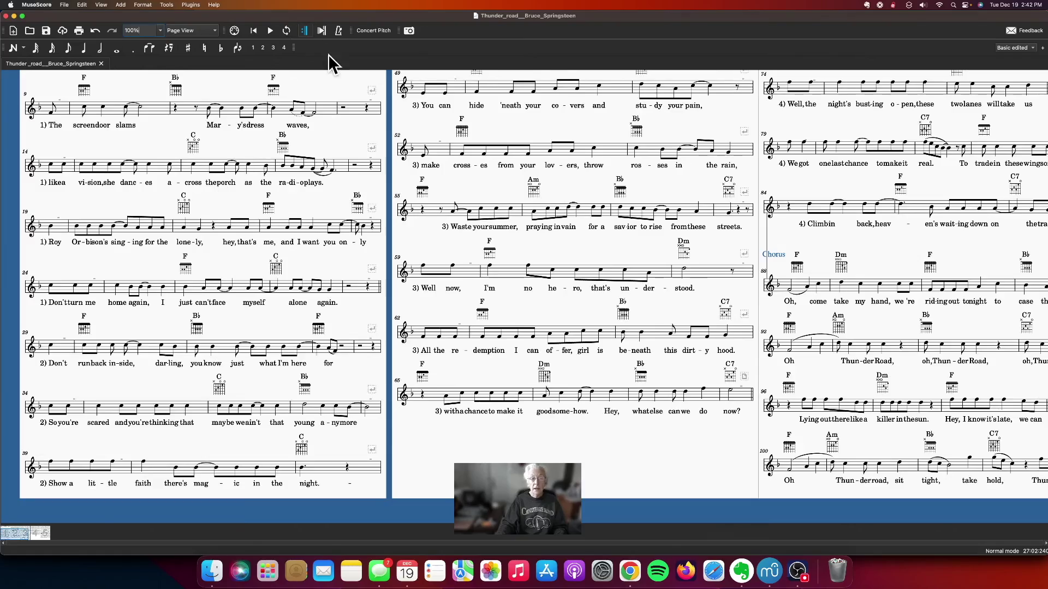
left_click_drag(327, 80, 303, 174)
left_click_drag(303, 175, 307, 175)
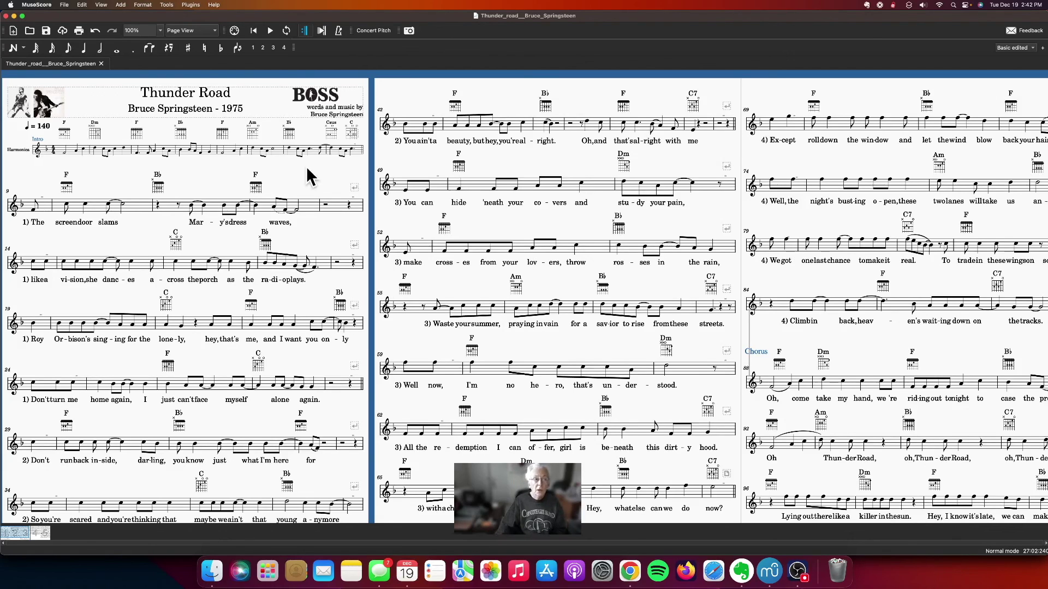
Open the Mixer from the View menu.
left_click(101, 6)
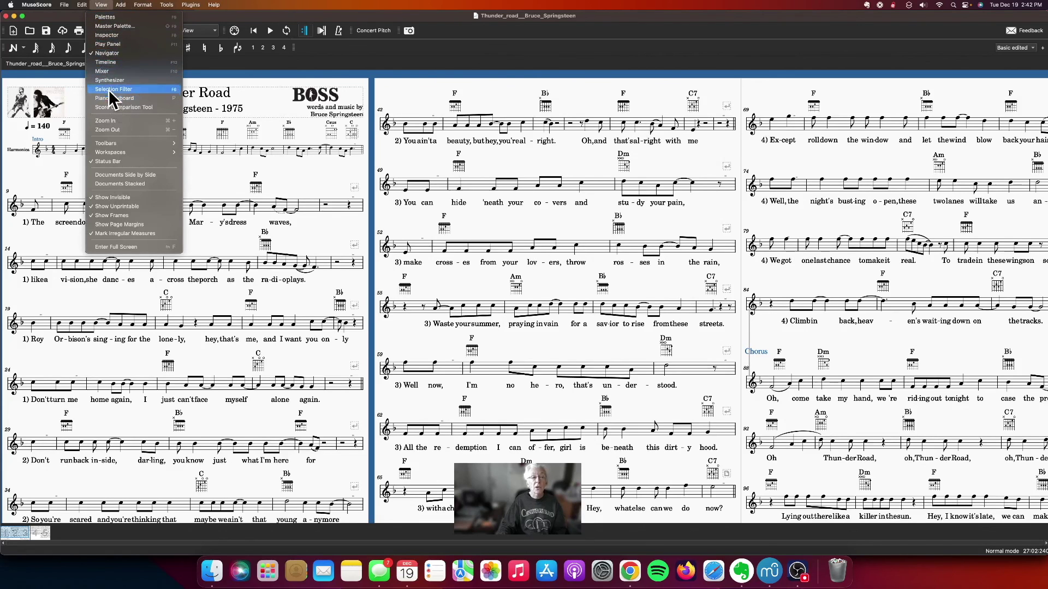
left_click(104, 72)
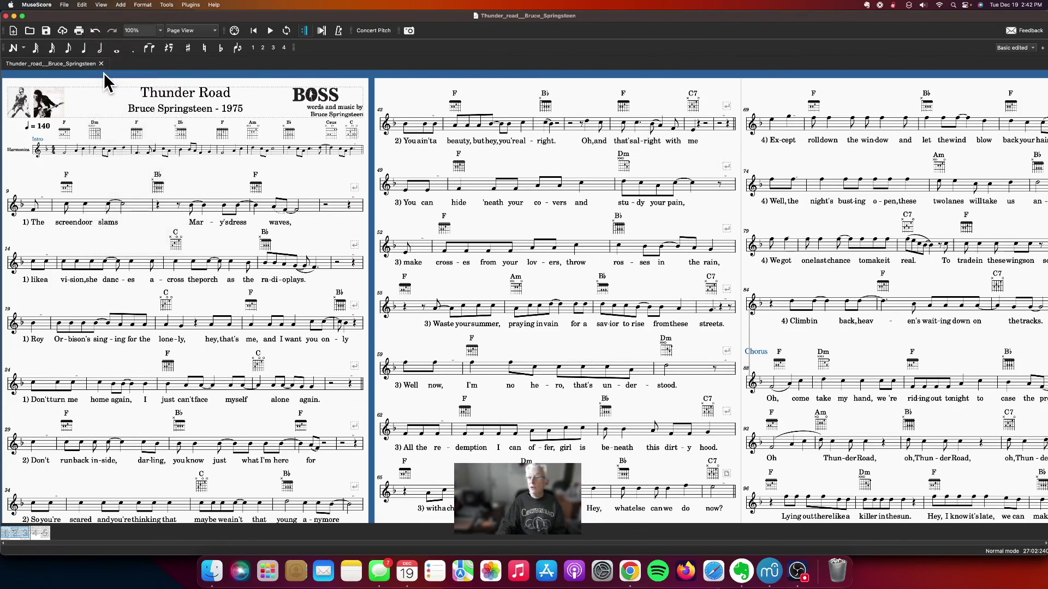